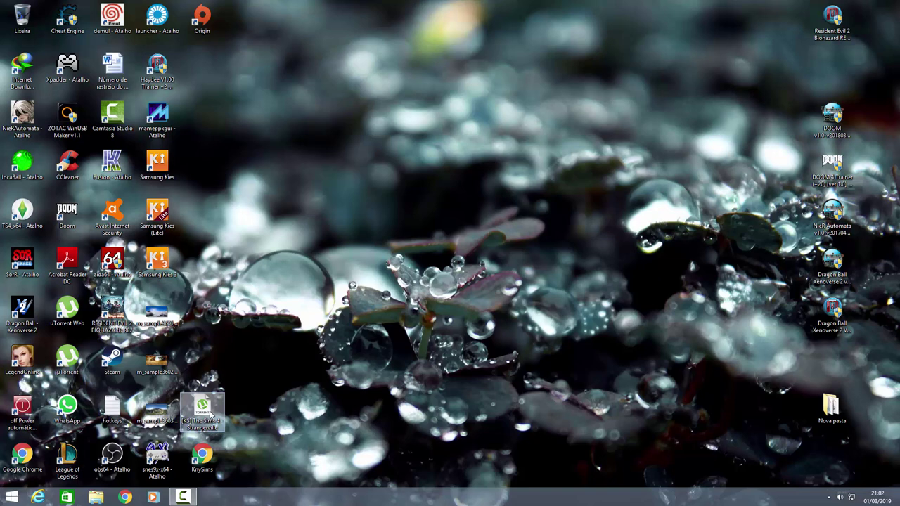
Open the desktop's [KS] The Sims 4 Strangerville torrent in µTorrent, decline loading its trackers, and reposition the window
click(204, 415)
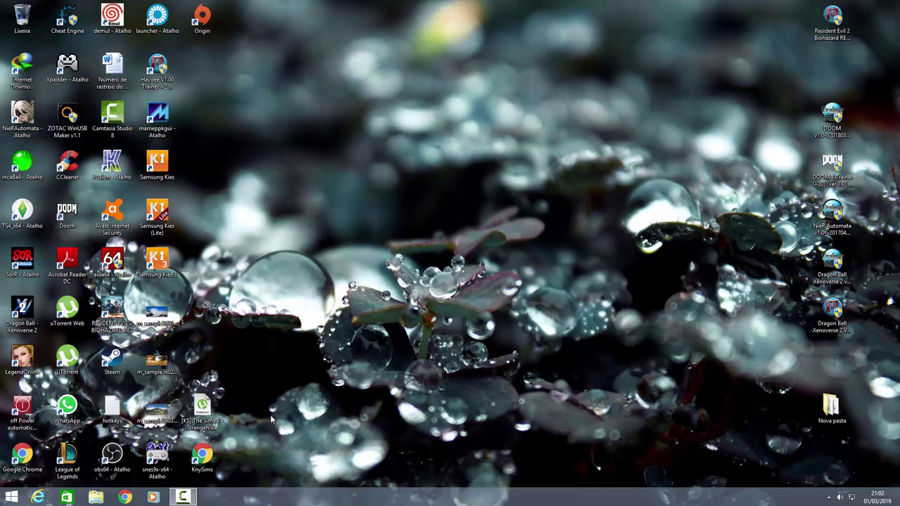
click(207, 406)
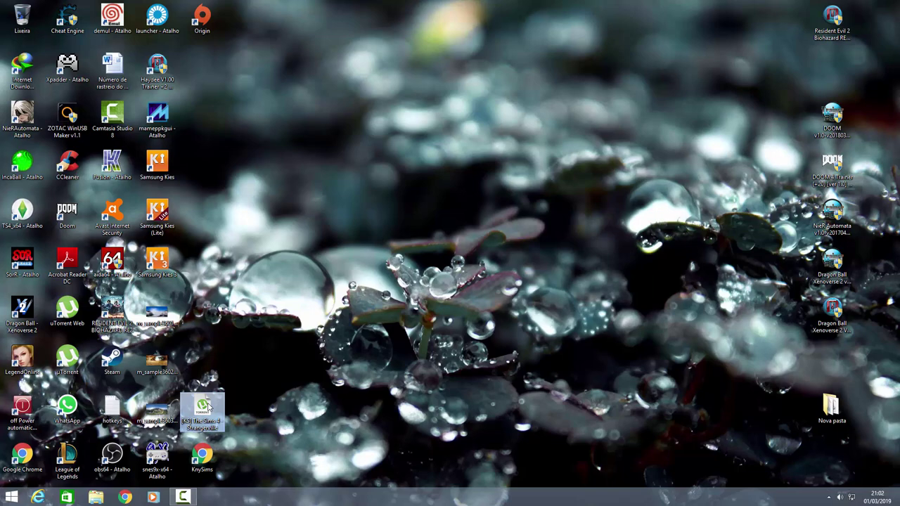
double_click(208, 406)
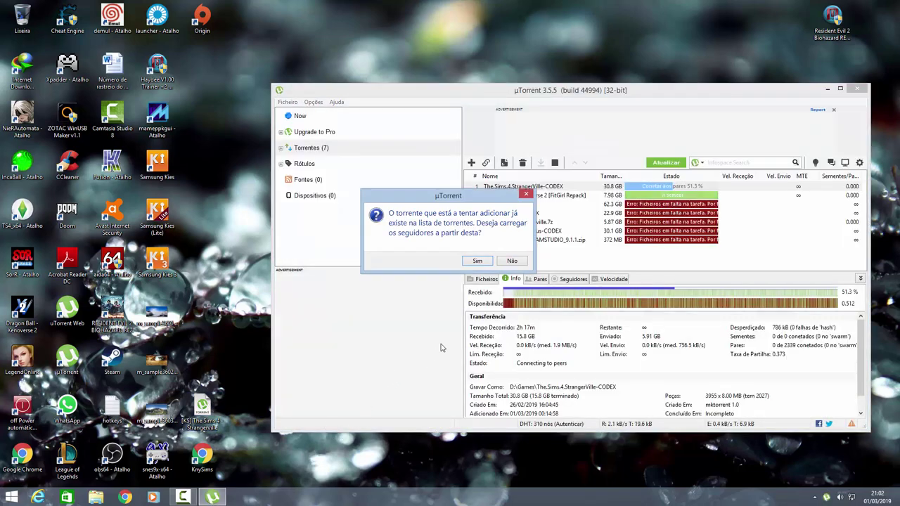
click(513, 261)
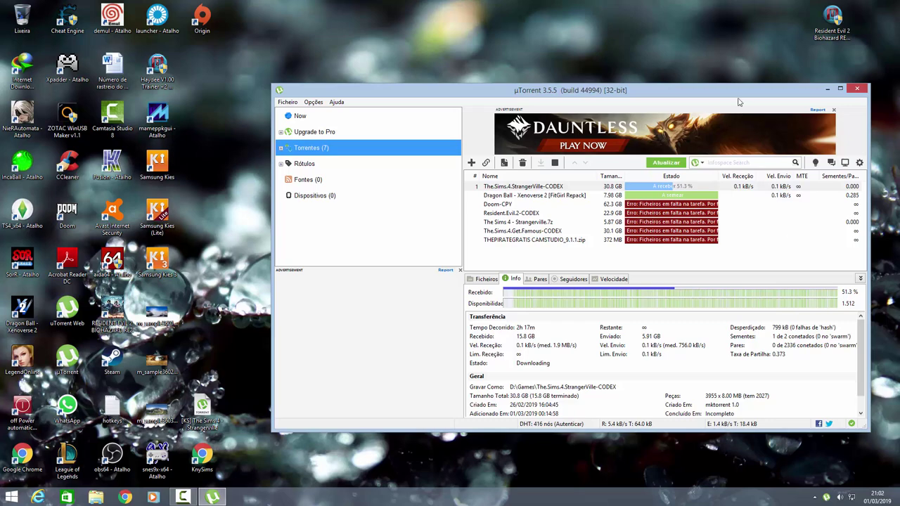
drag(737, 96, 750, 140)
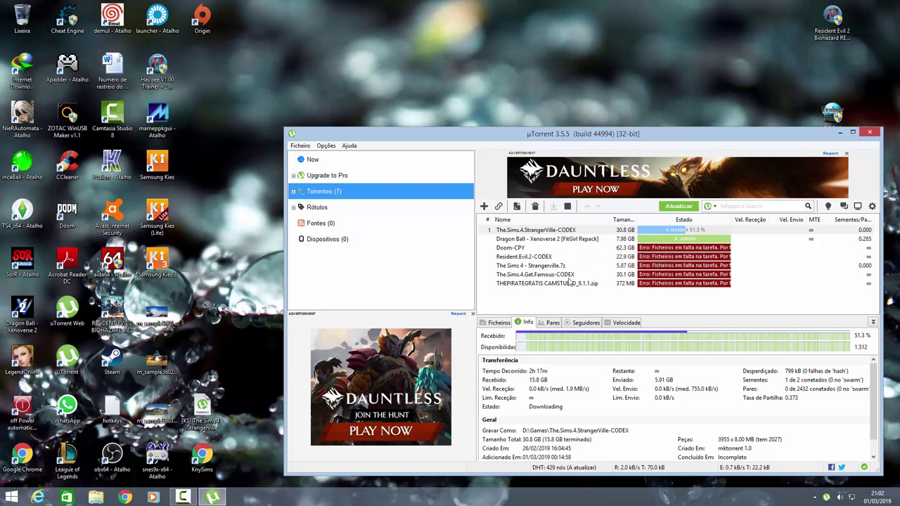
Examine the transfer details of the Get Famous, StrangerVille-CODEX and The Sims 4 - Strangerville.7z torrents
click(544, 275)
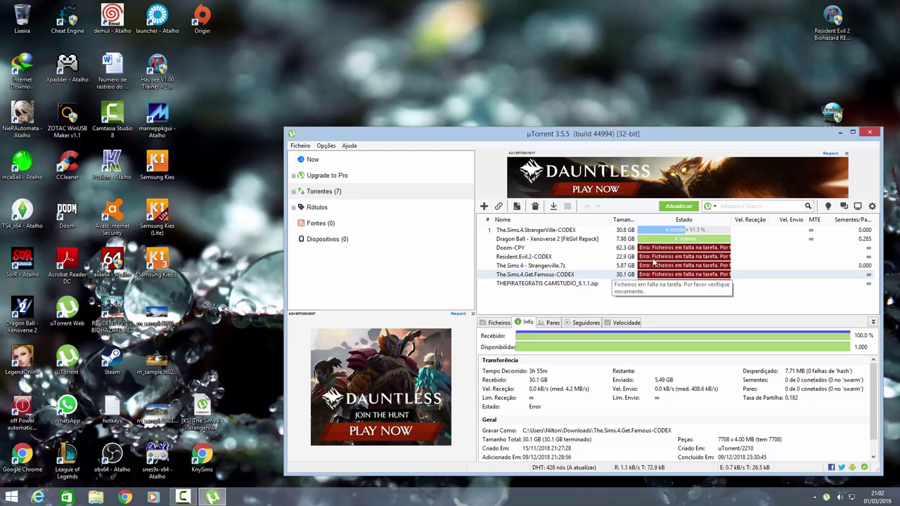
click(643, 234)
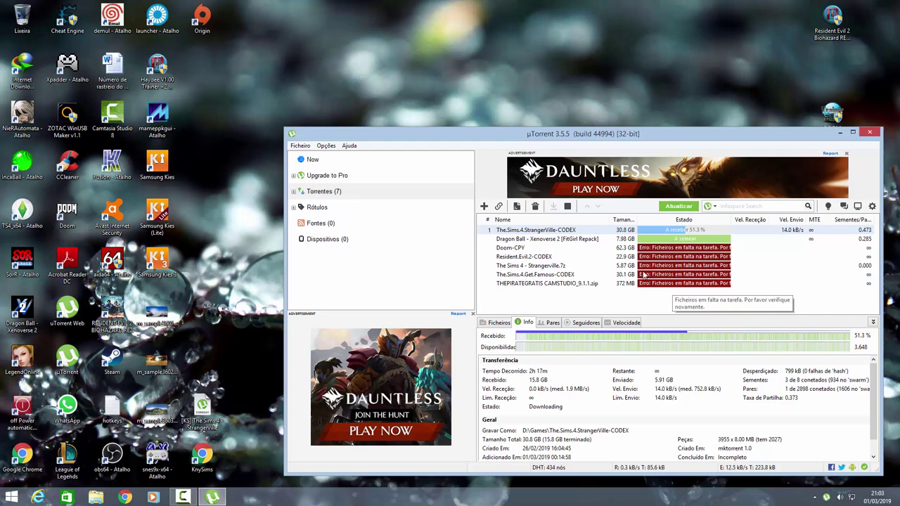
click(641, 267)
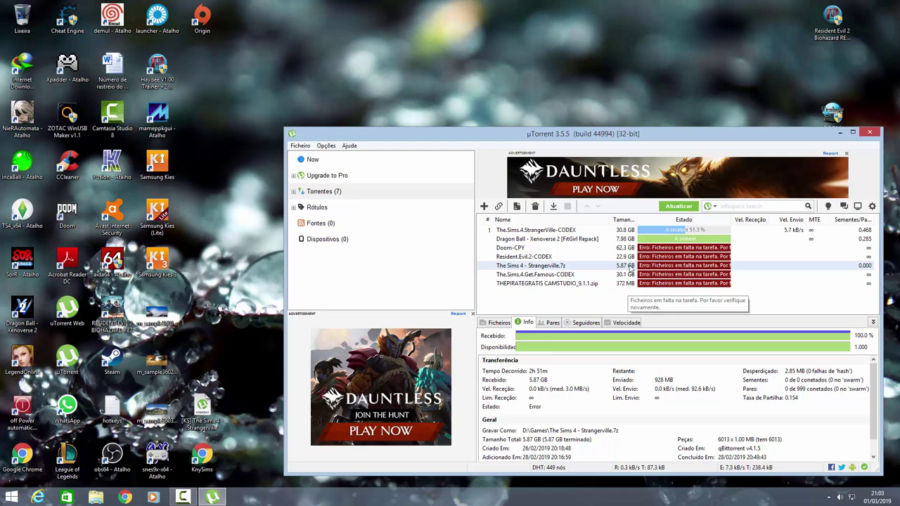
right_click(631, 270)
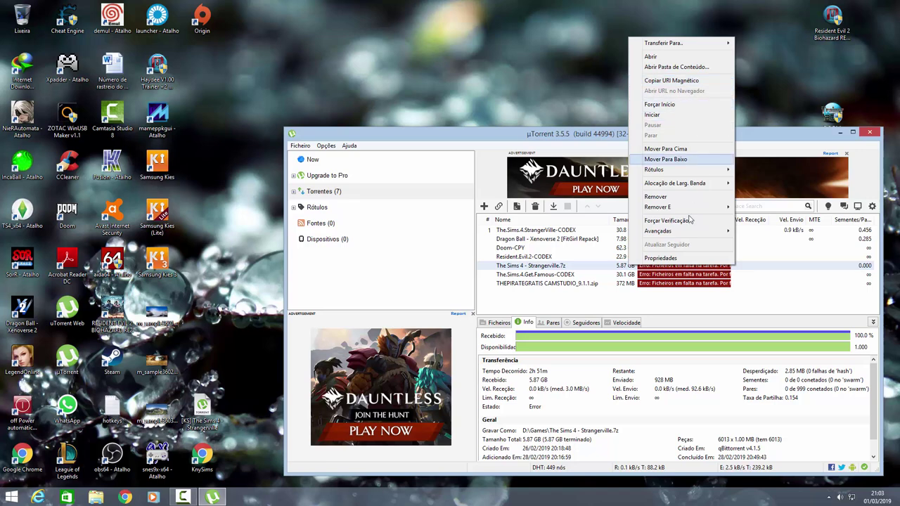
click(239, 478)
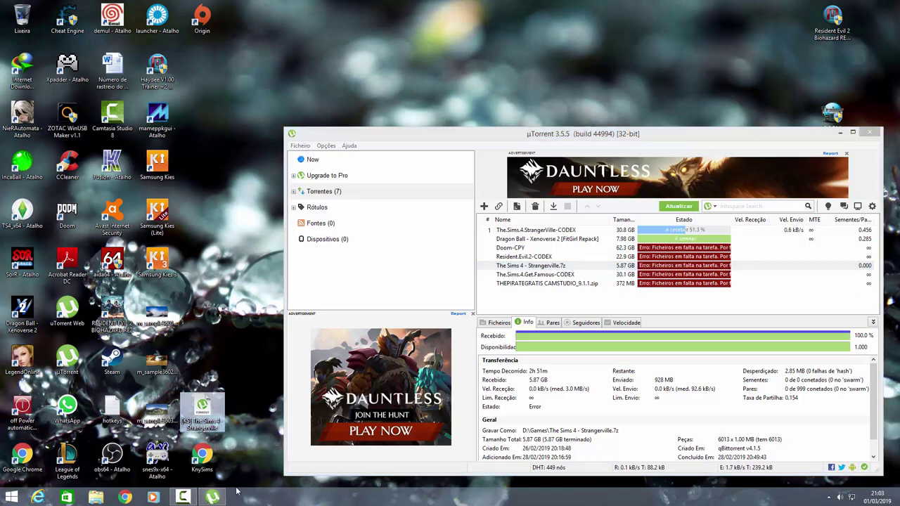
Search drive D: in File Explorer for "The sims" and open the folder containing The.Sims.4.StrangerVille-CODEX
click(103, 498)
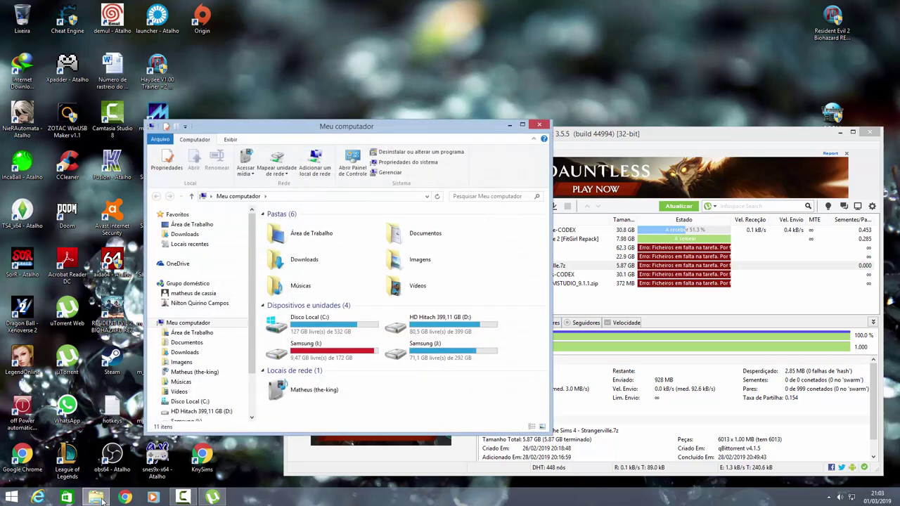
double_click(485, 325)
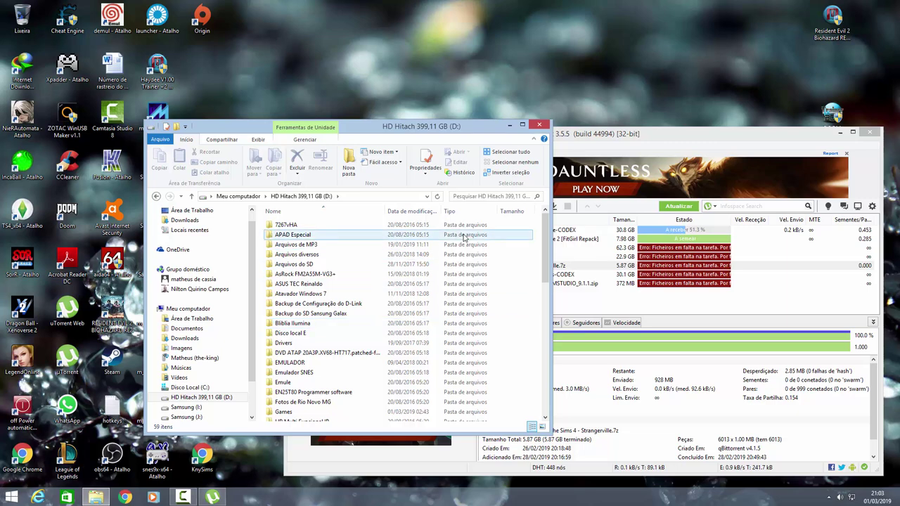
click(473, 197)
click(475, 206)
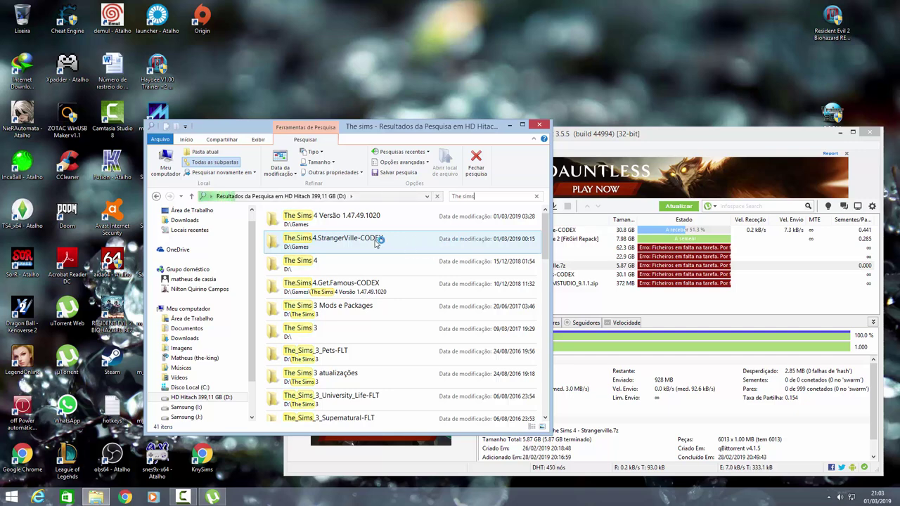
right_click(376, 242)
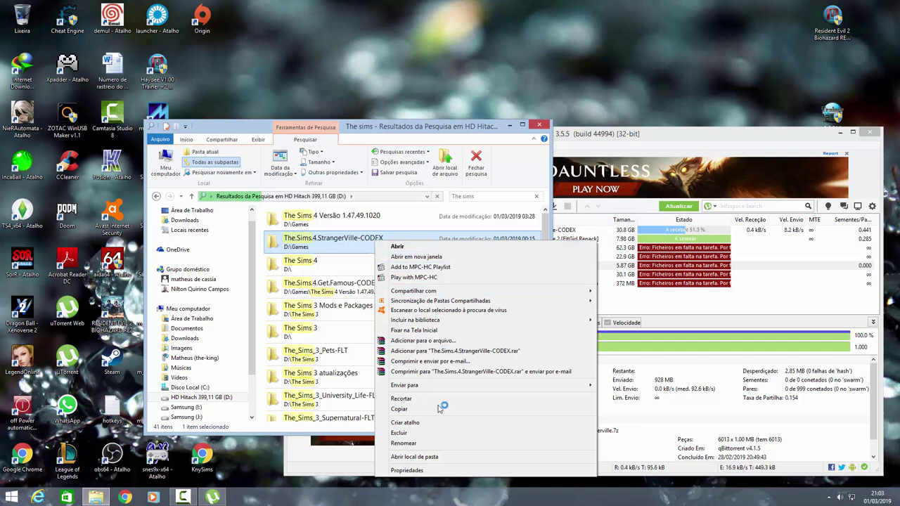
click(443, 457)
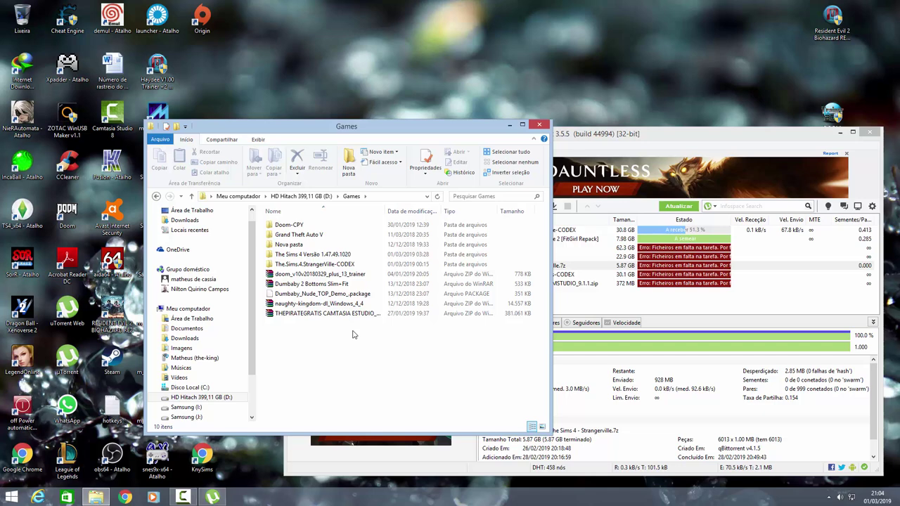
Open the Strangerville archive from The Sims 4 Versão 1.47.49.1020 folder in WinRAR and view its full contents
double_click(350, 255)
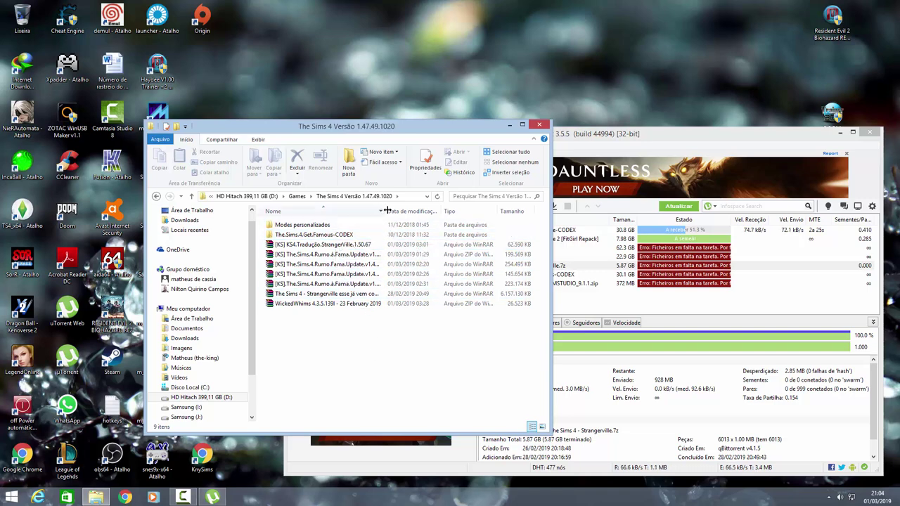
drag(387, 211, 398, 212)
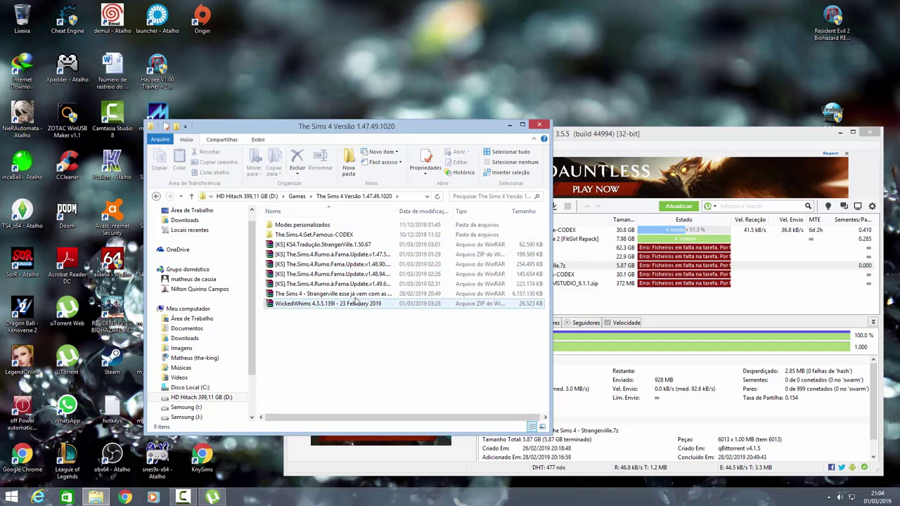
click(351, 295)
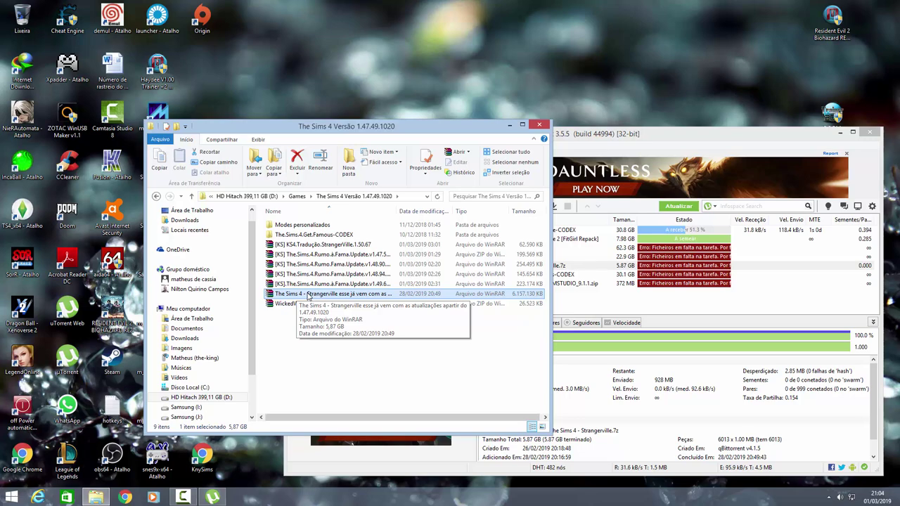
double_click(308, 295)
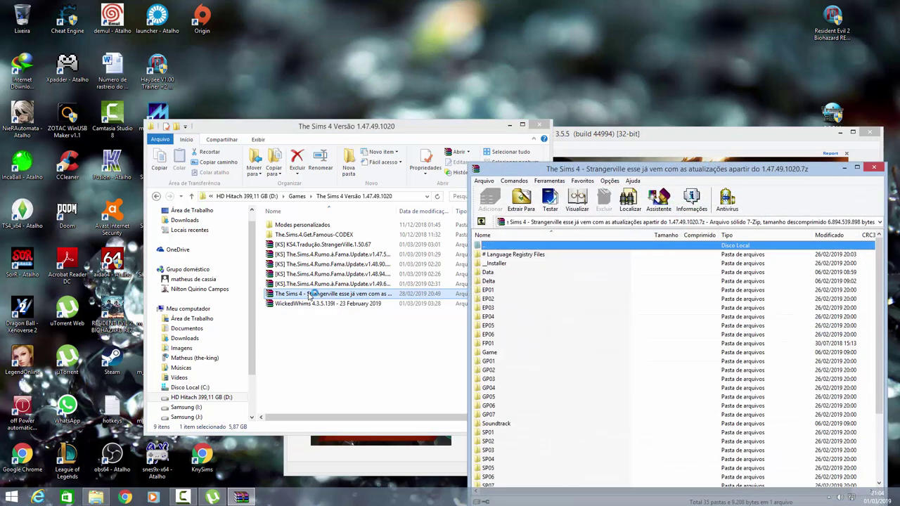
drag(628, 170, 612, 105)
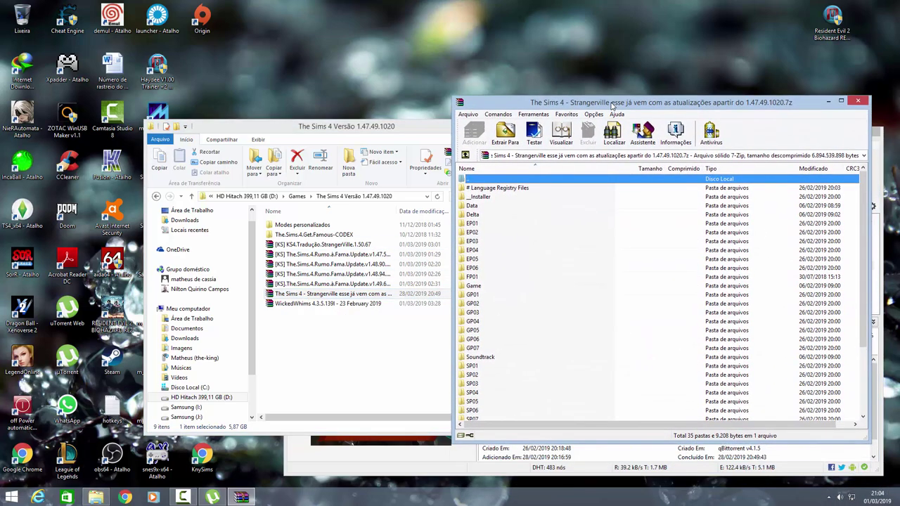
scroll(669, 235, down, 3)
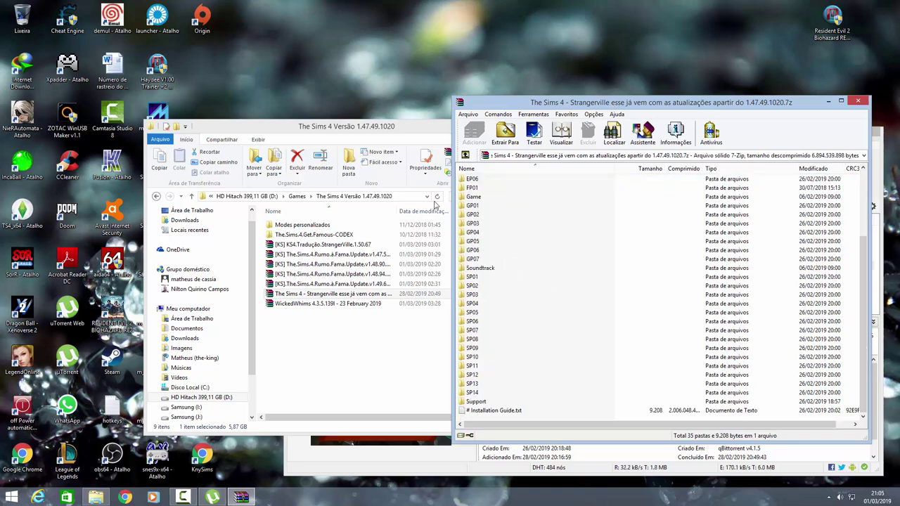
Review the Resident.Evil.2 and StrangerVille-CODEX torrent details in µTorrent, then return to the Strangerville archive
click(370, 131)
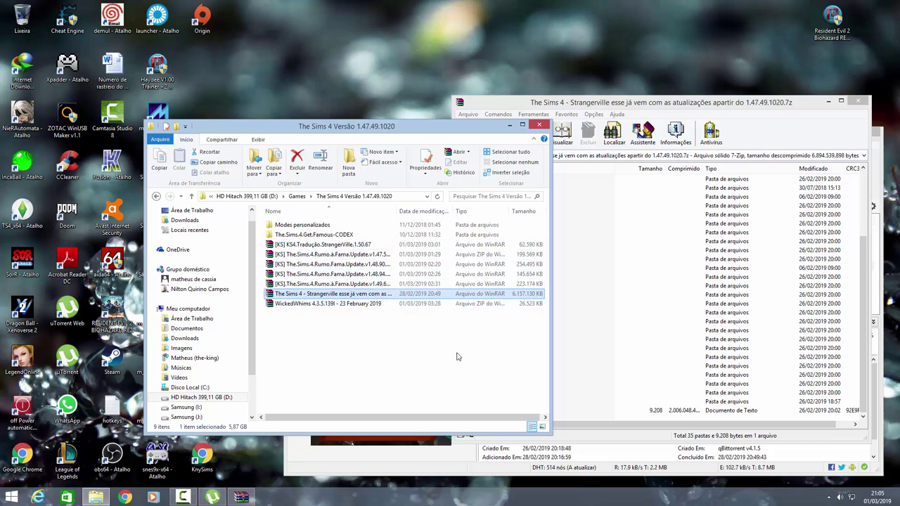
click(512, 469)
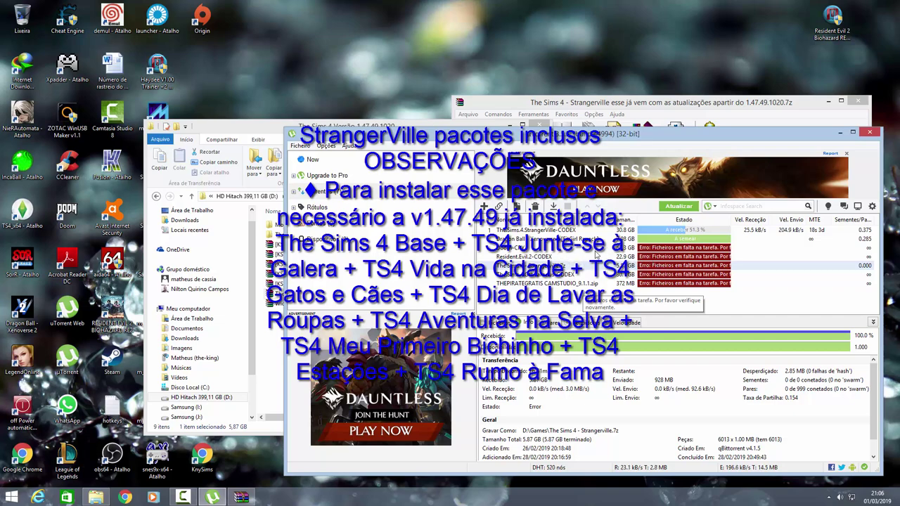
click(562, 259)
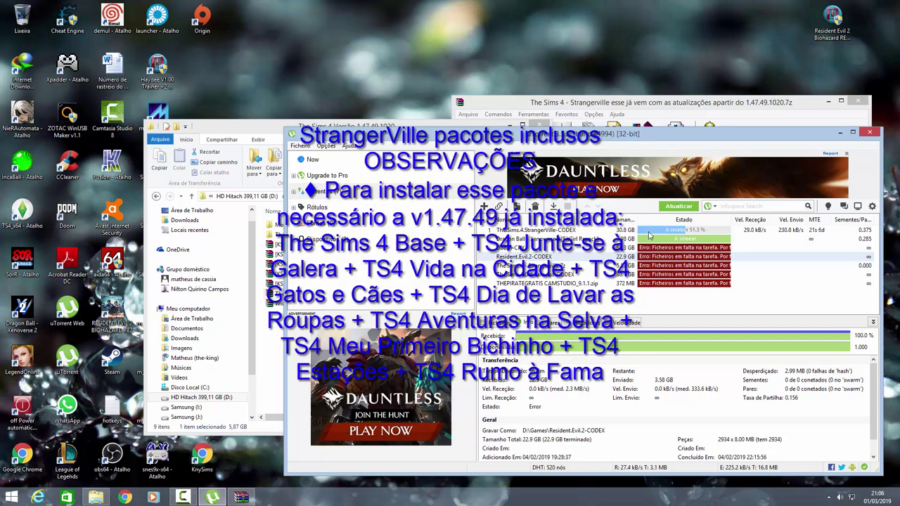
click(644, 234)
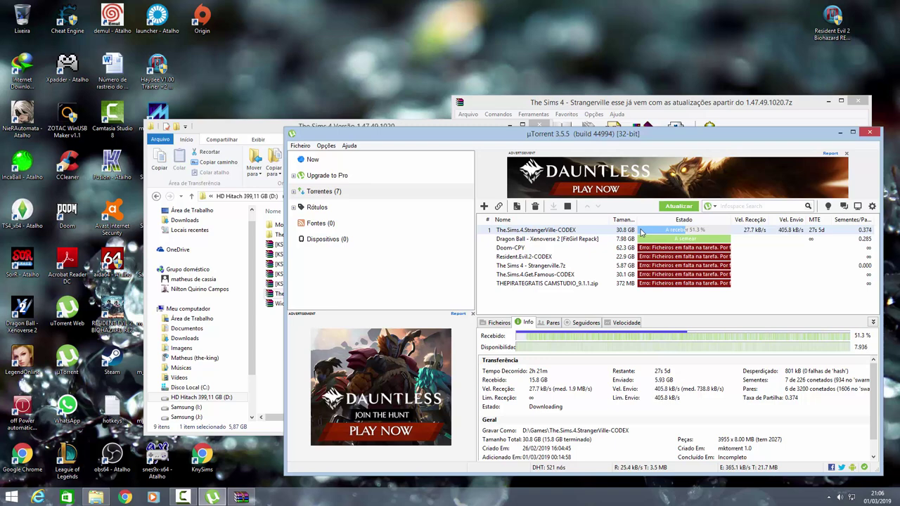
click(268, 129)
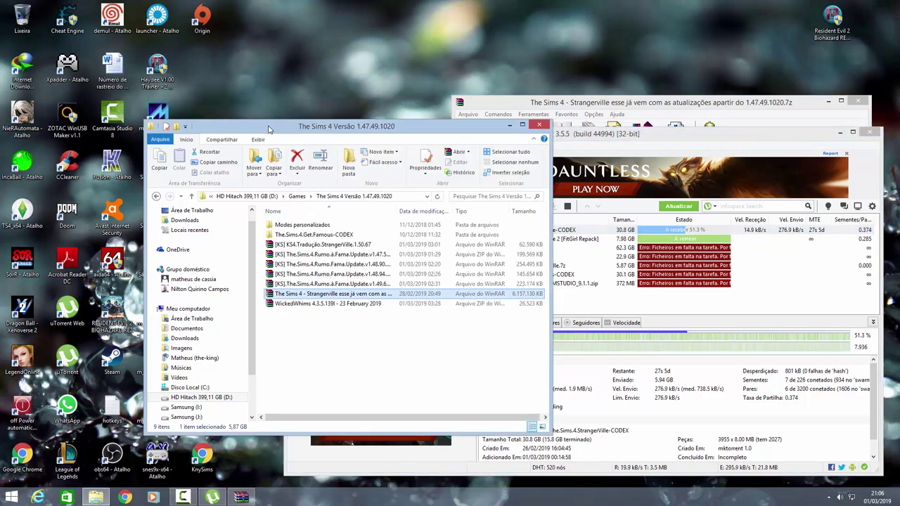
click(633, 105)
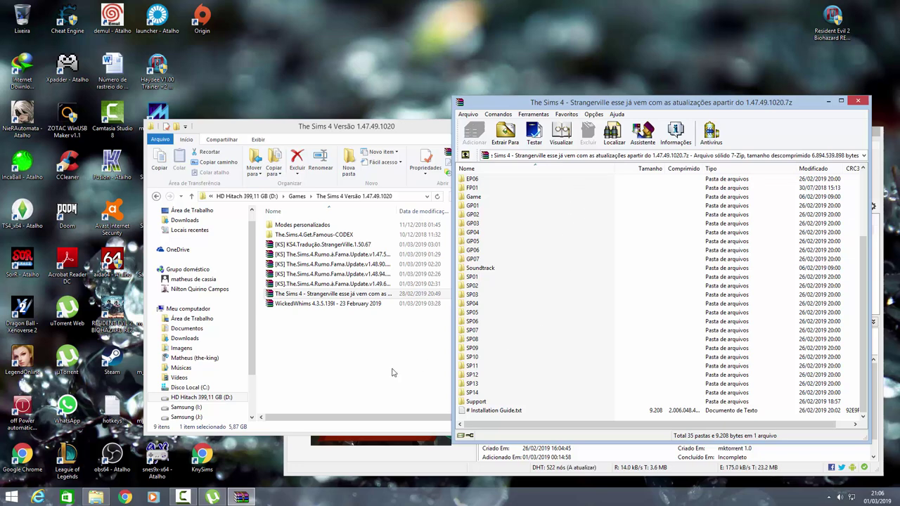
Open the file location of the TS4_x64 desktop shortcut and go up to The Sims 4 Get Famous folder
click(28, 213)
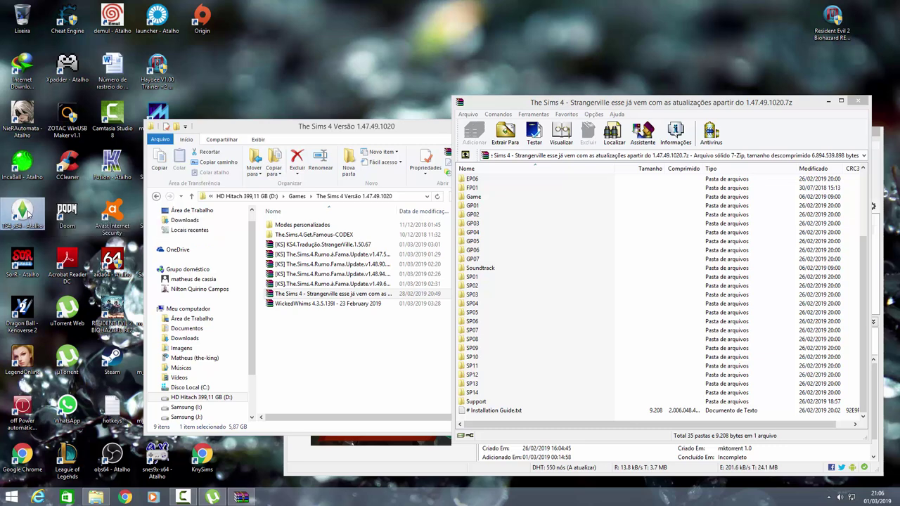
right_click(28, 213)
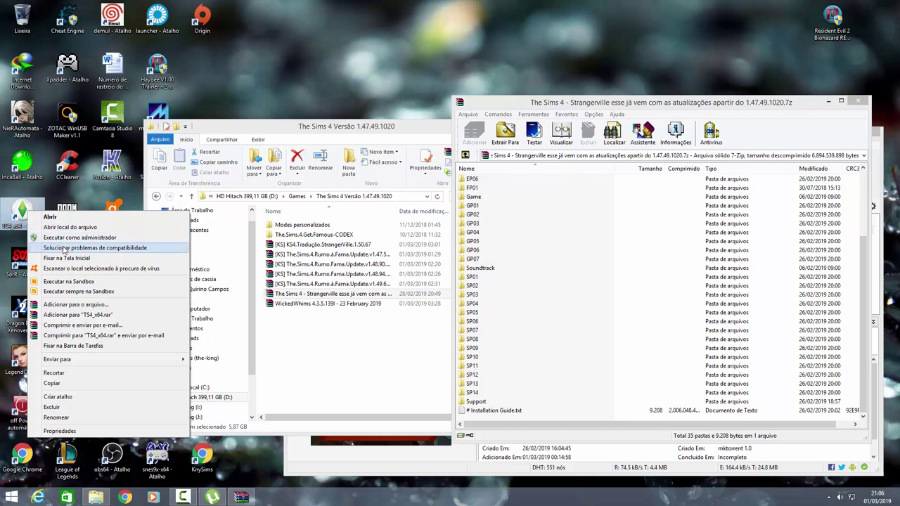
mouse_move(136, 361)
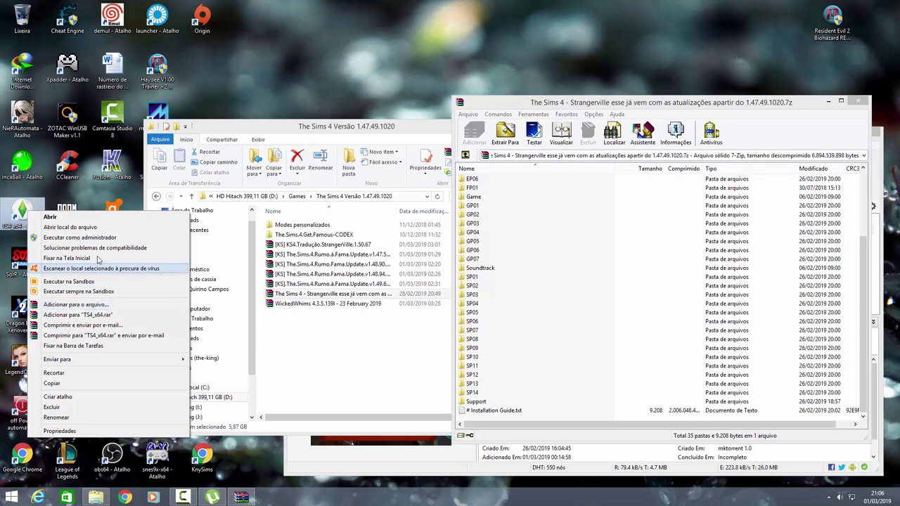
click(86, 233)
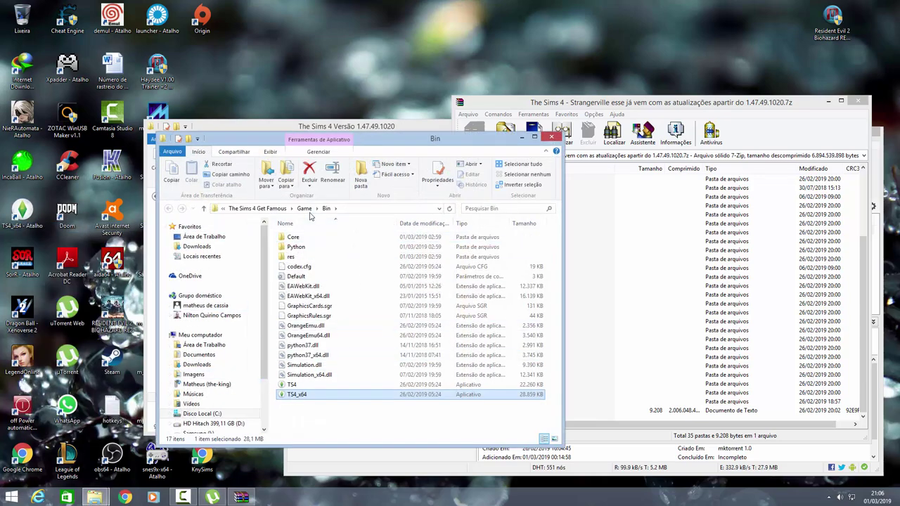
click(251, 209)
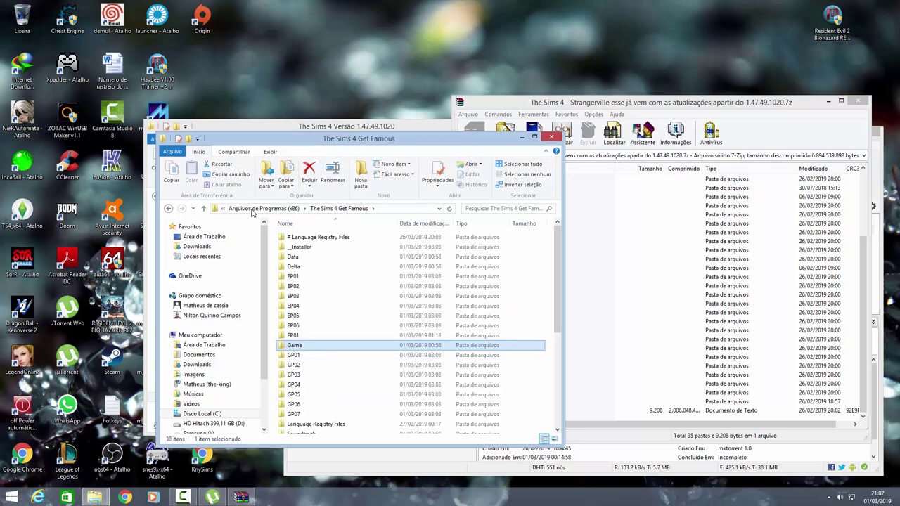
click(272, 274)
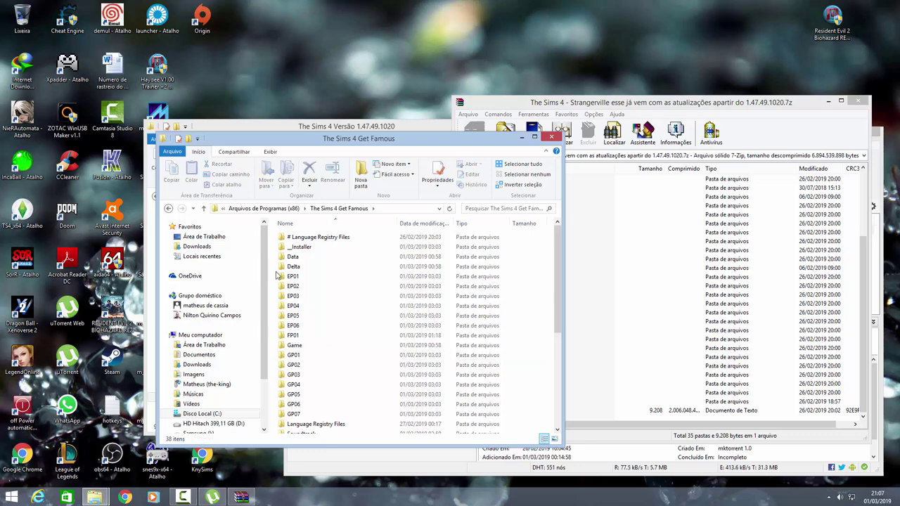
Select the folders from # Language Registry Files through Support in the Strangerville archive and place The Sims 4 Get Famous folder window beside it
click(605, 102)
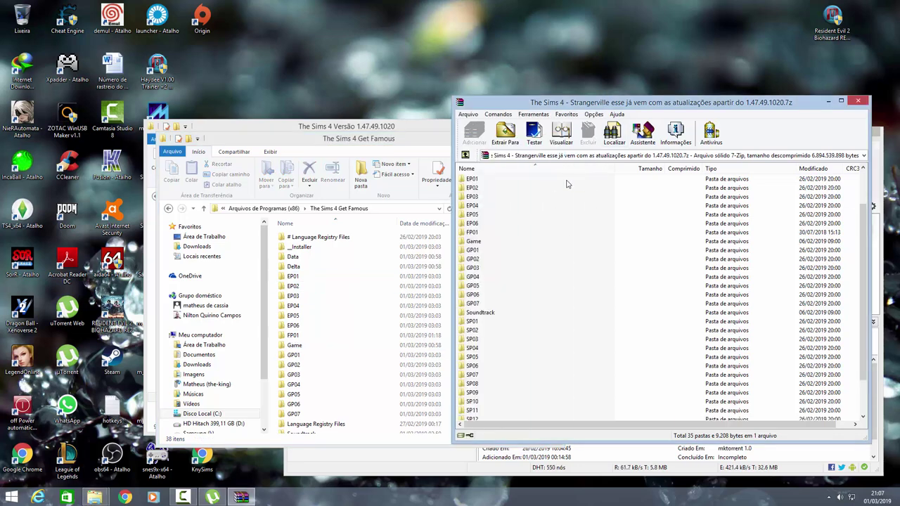
scroll(568, 184, up, 2)
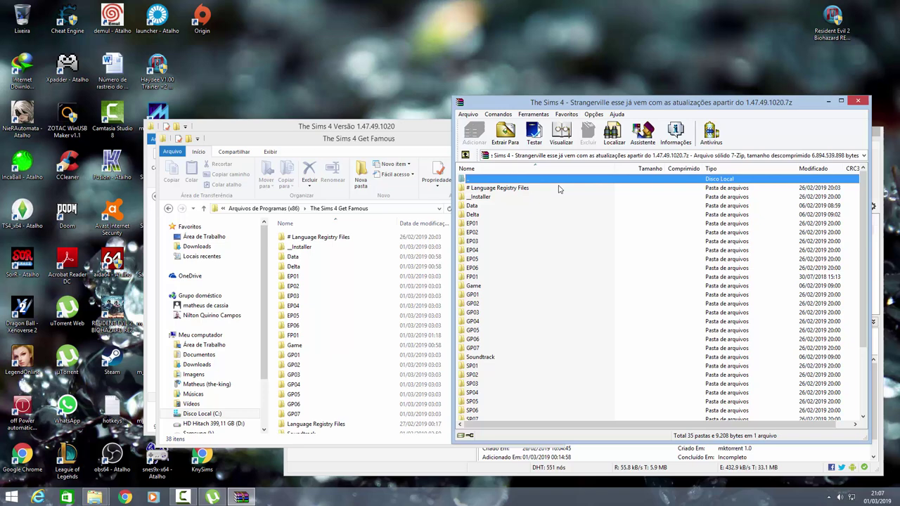
click(509, 190)
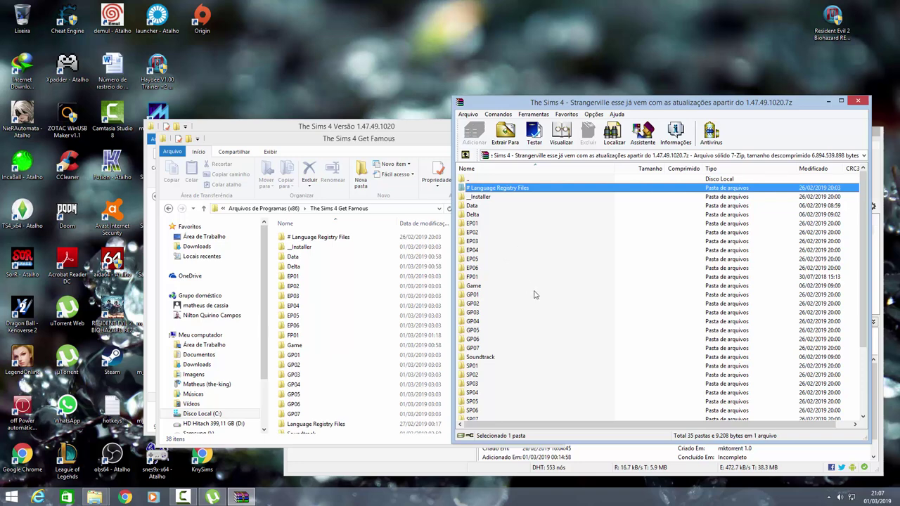
scroll(534, 295, down, 4)
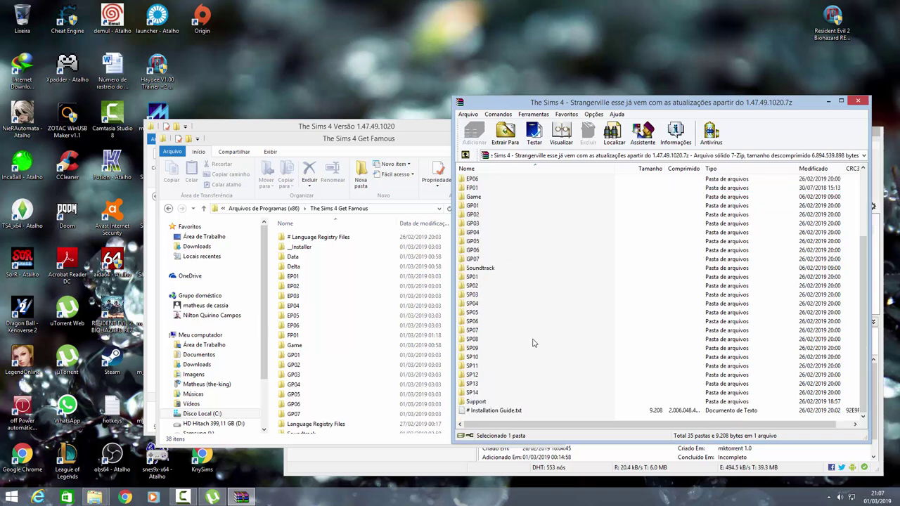
shift+click(475, 402)
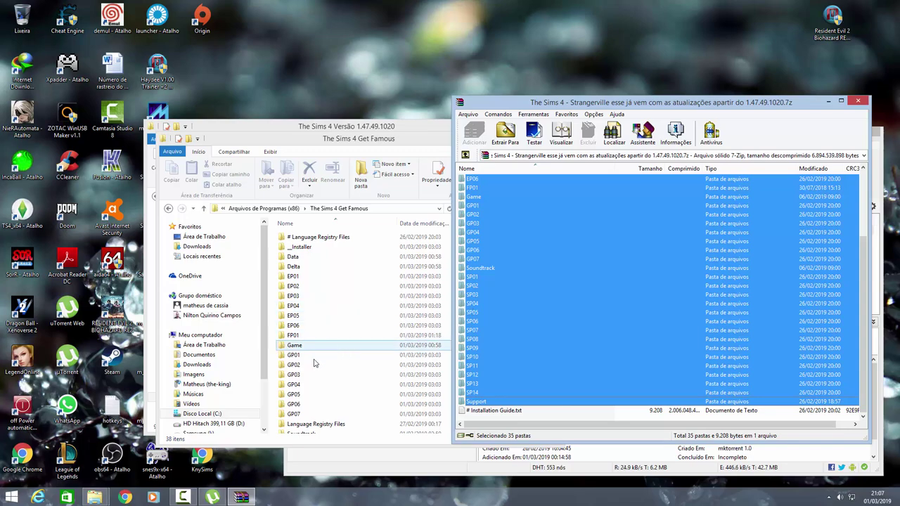
drag(392, 139, 276, 122)
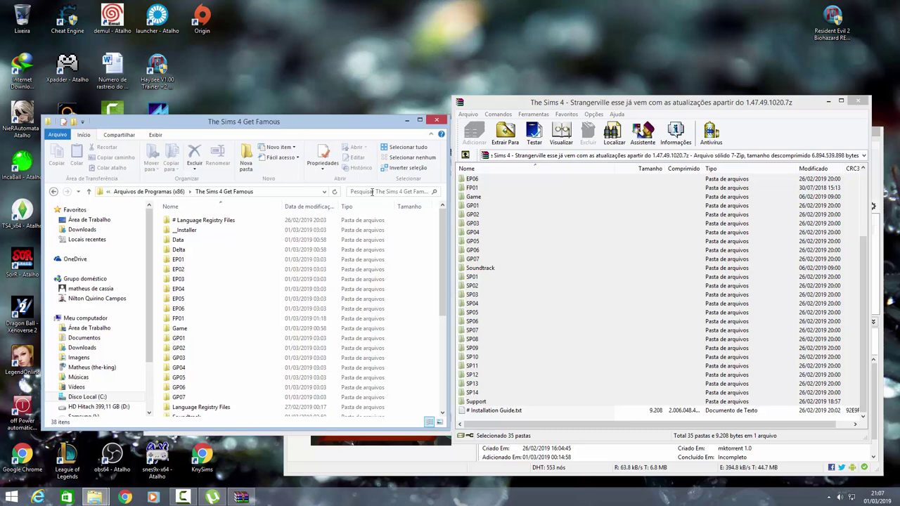
click(484, 105)
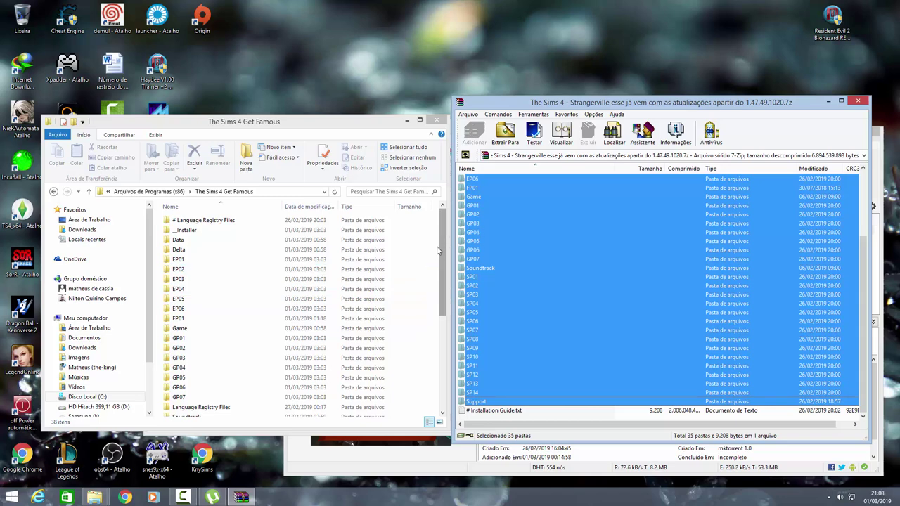
Close the Strangerville archive, minimize µTorrent and place The Sims 4 Versão 1.47.49.1020 window beside The Sims 4 Get Famous window
click(857, 102)
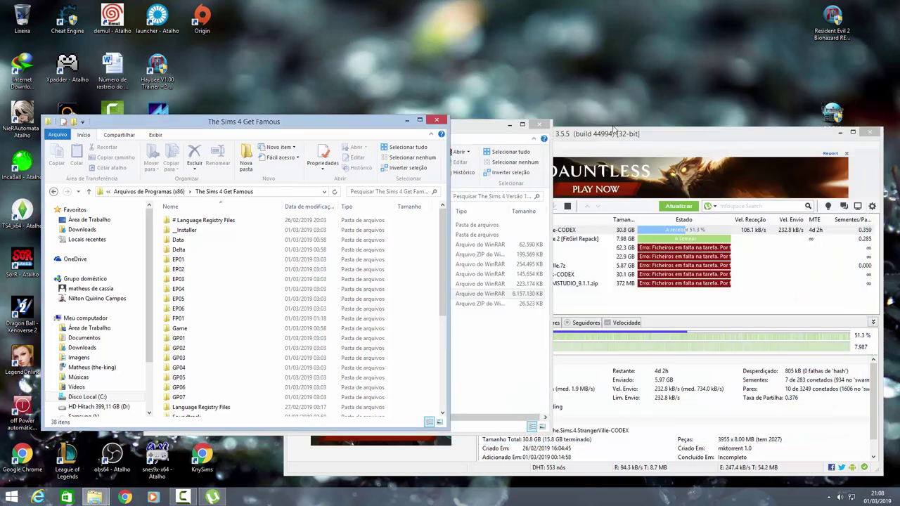
click(491, 135)
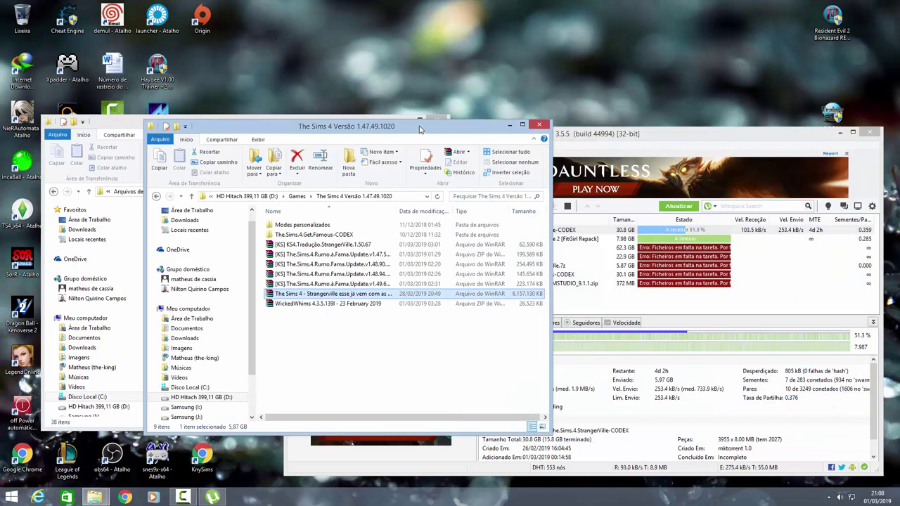
drag(420, 129, 661, 89)
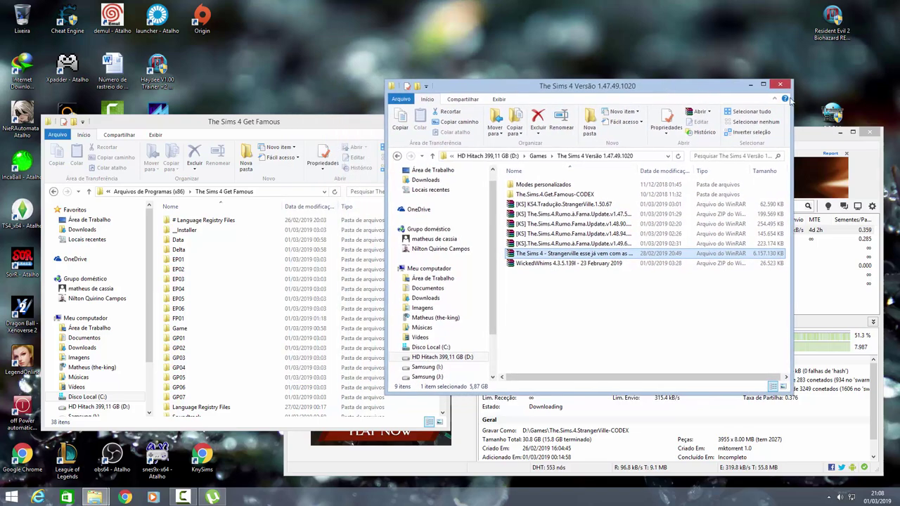
click(838, 132)
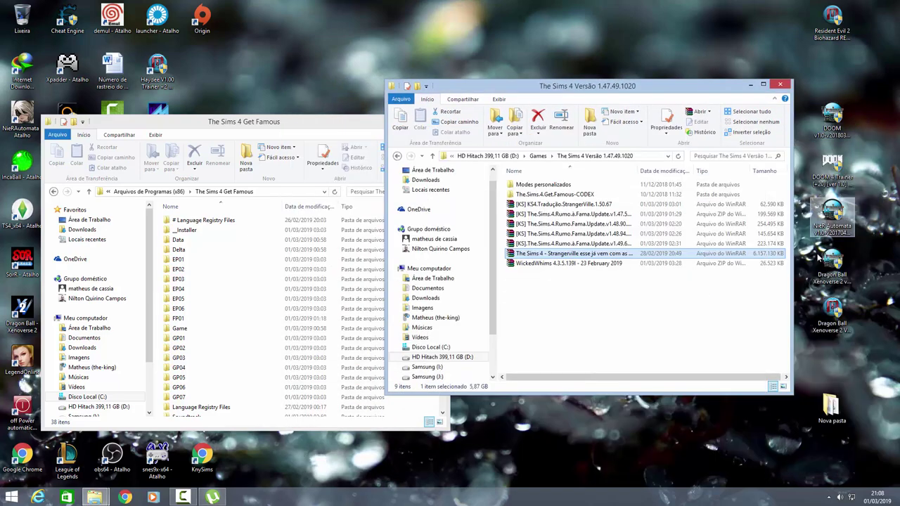
drag(653, 93, 715, 130)
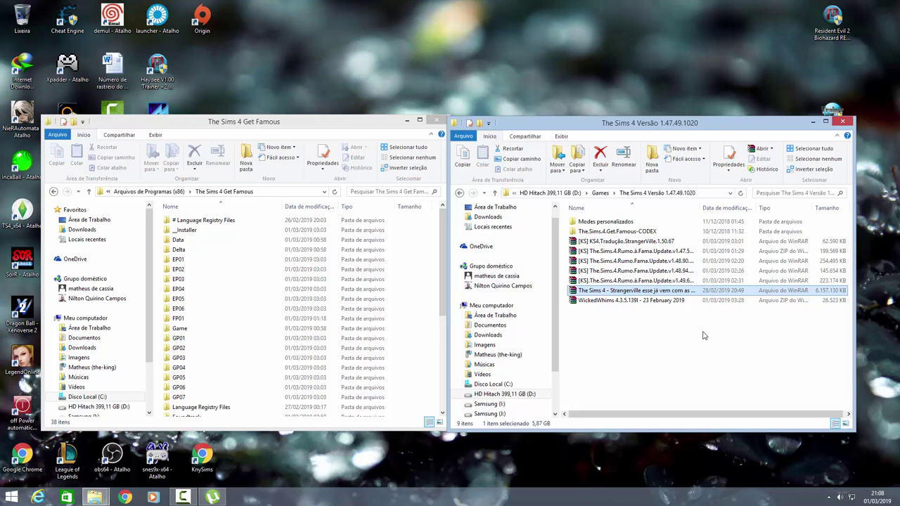
Open the [KS] KS4.Tradução.StrangerVille.1.50.67 archive, select all folders inside its inner folder, and close the archive
click(619, 242)
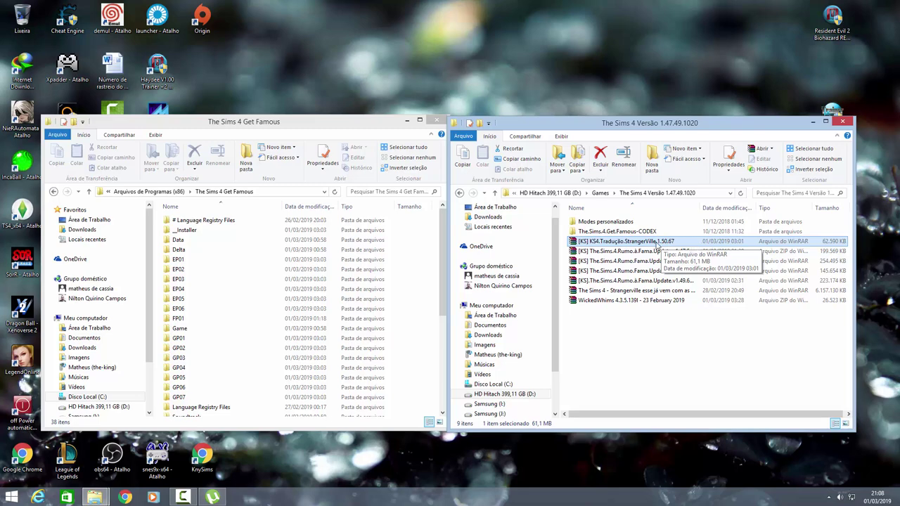
double_click(647, 242)
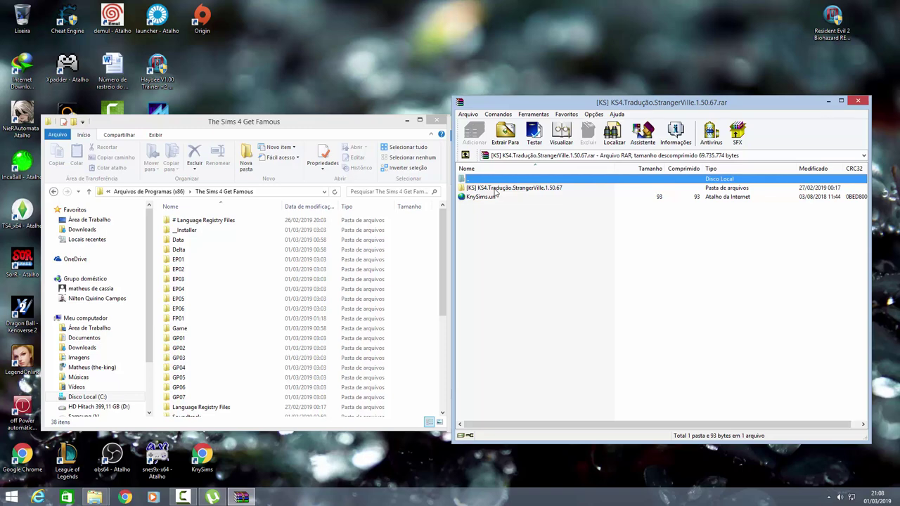
double_click(495, 190)
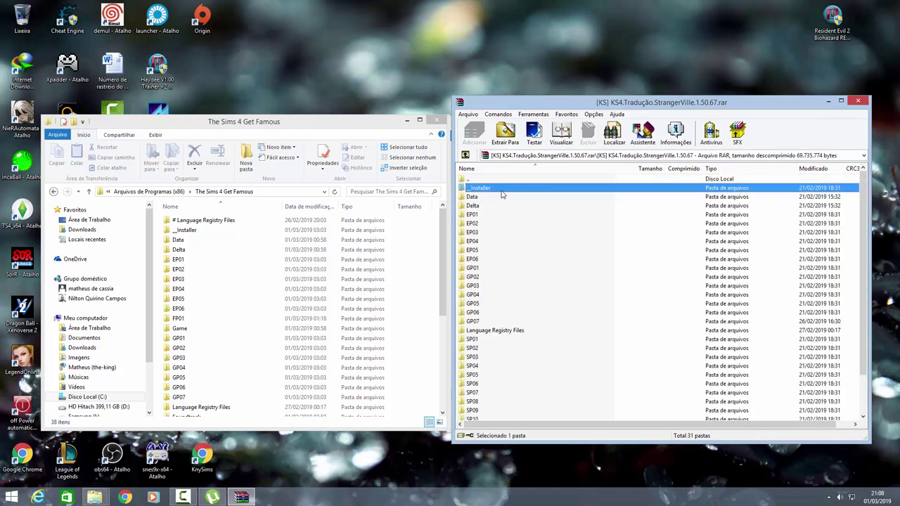
click(504, 198)
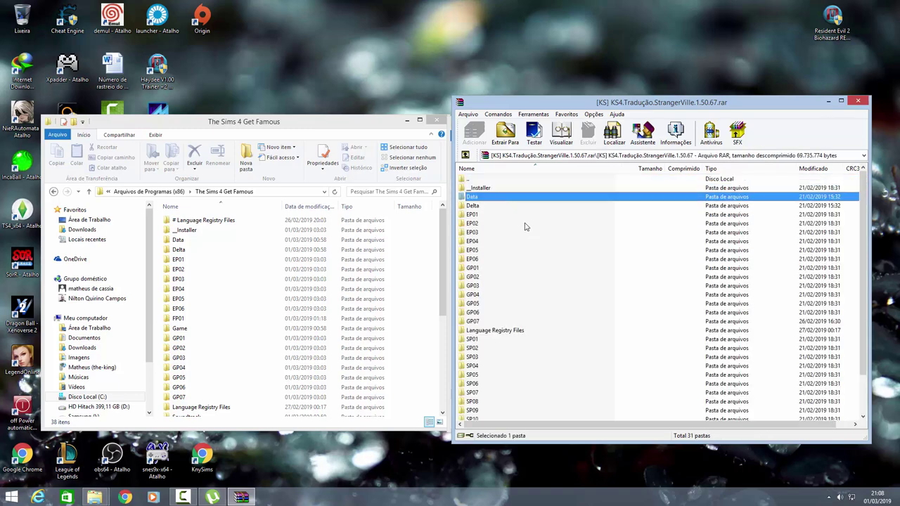
click(489, 190)
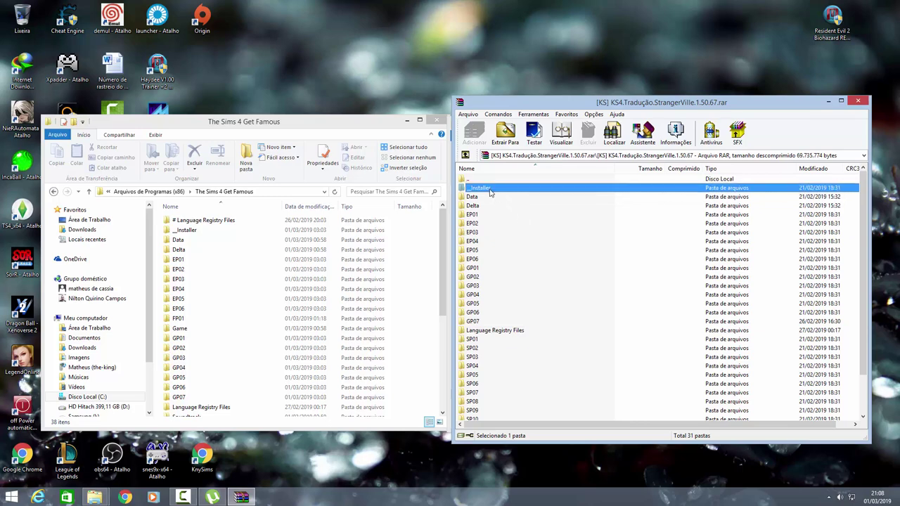
scroll(545, 262, down, 2)
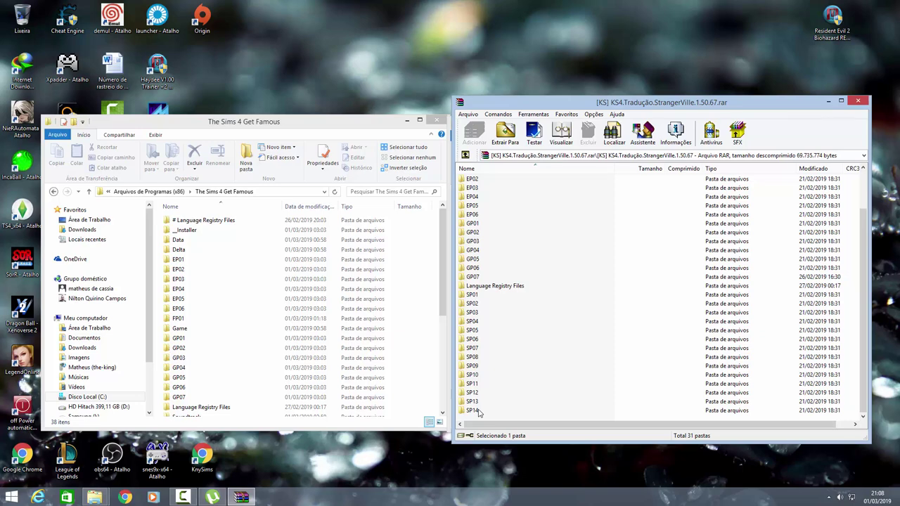
key(ctrl+a)
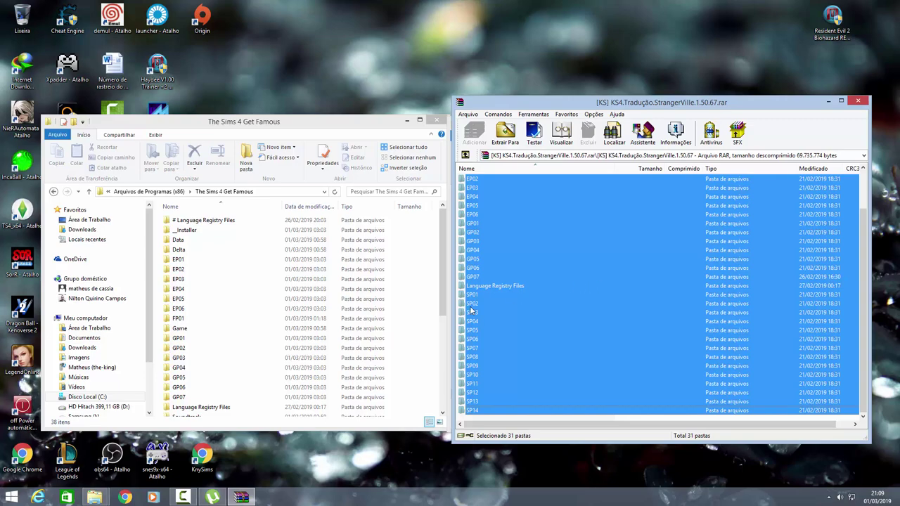
click(858, 101)
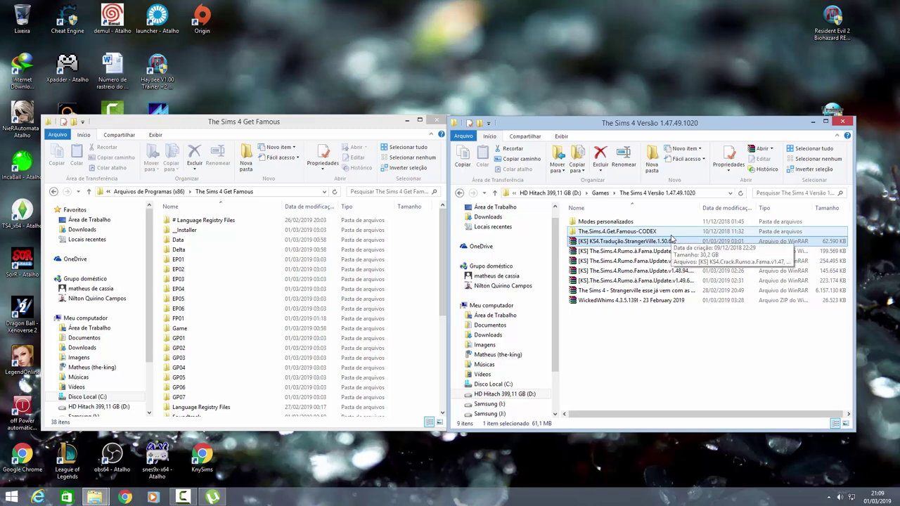
Reopen the Strangerville archive from The Sims 4 Versão 1.47.49.1020, review its folder list, and close it
click(671, 235)
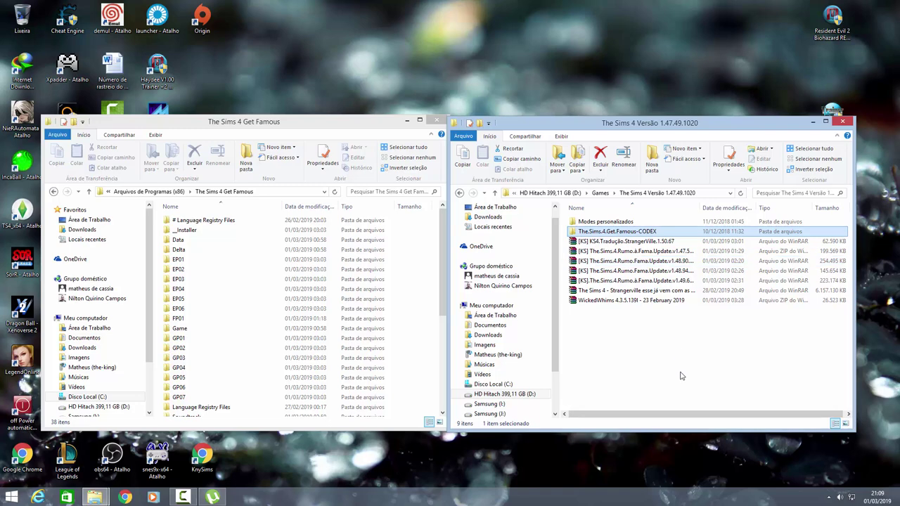
click(656, 243)
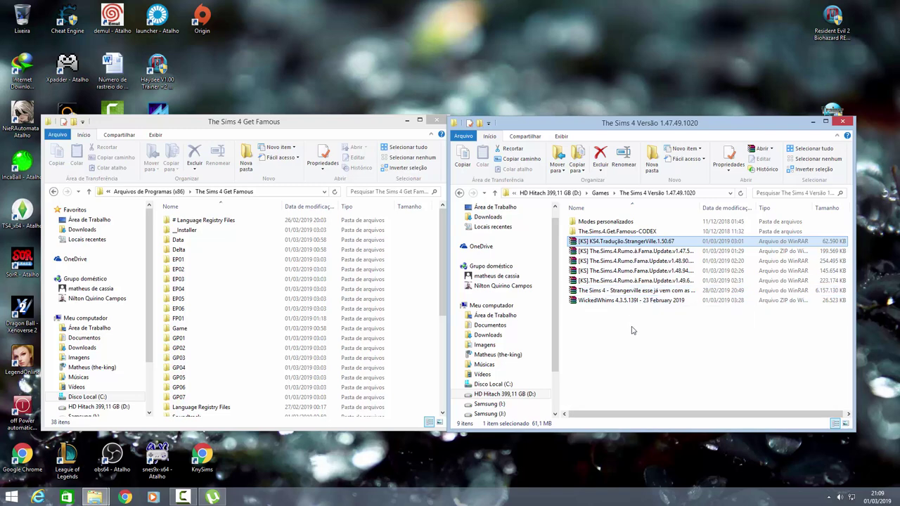
click(640, 293)
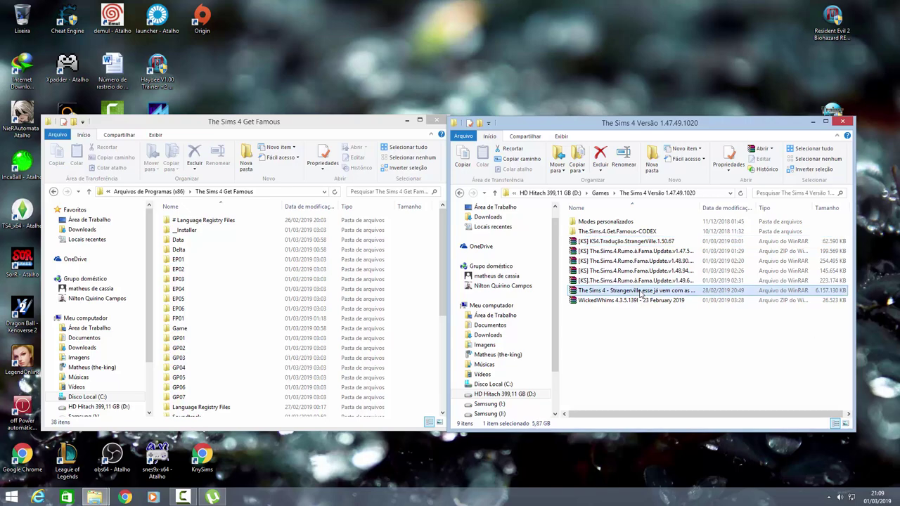
double_click(642, 293)
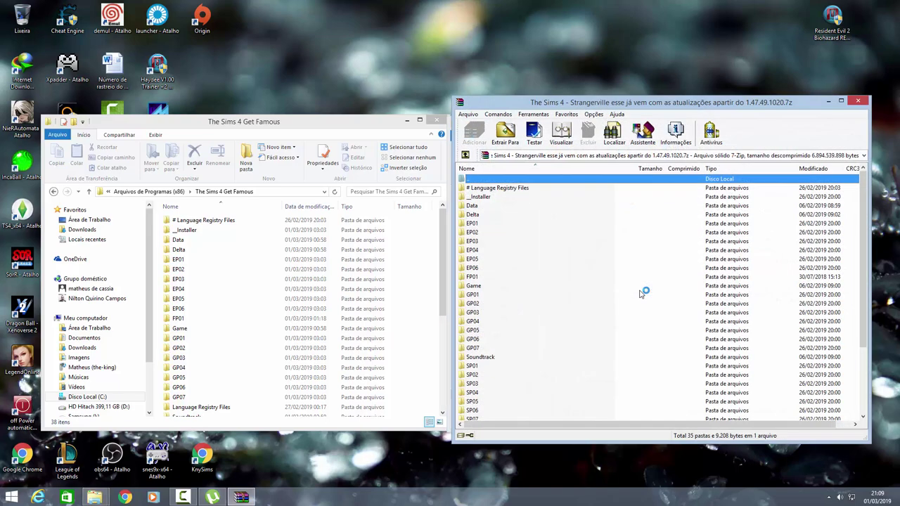
scroll(556, 285, down, 4)
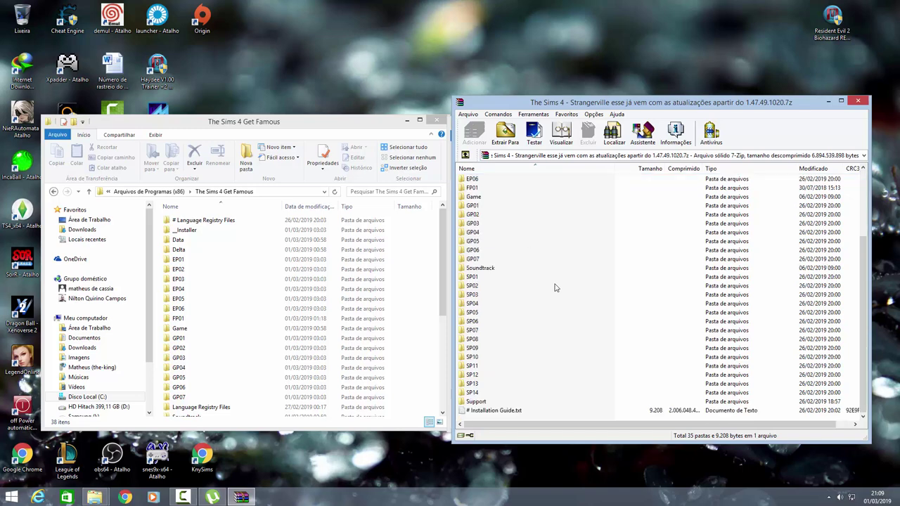
scroll(732, 422, up, 4)
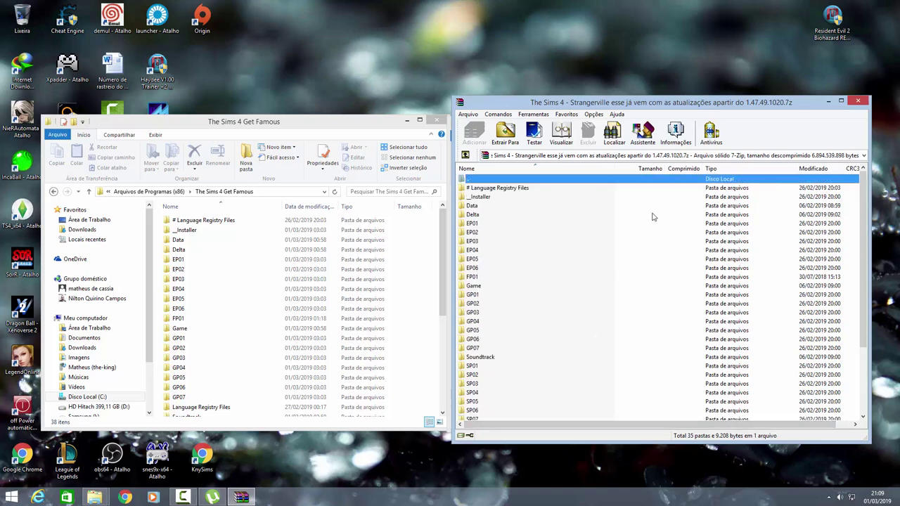
click(858, 100)
Mount the codex-the.sims.4.get.famous disc image from the The.Sims.4.Get.Famous-CODEX folder
double_click(611, 231)
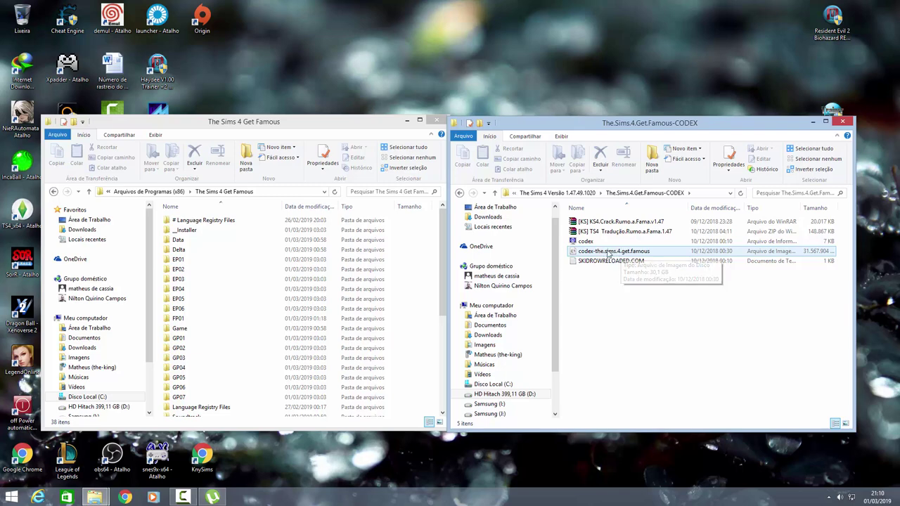
click(609, 252)
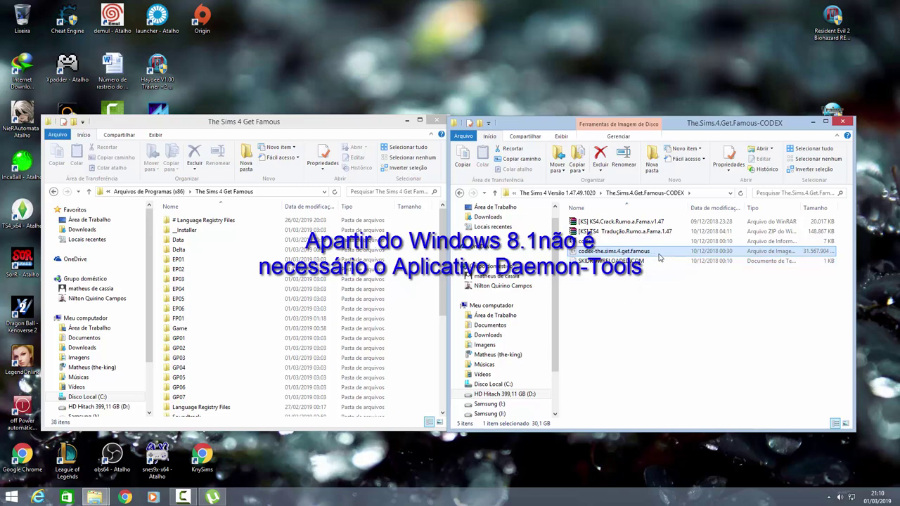
right_click(597, 255)
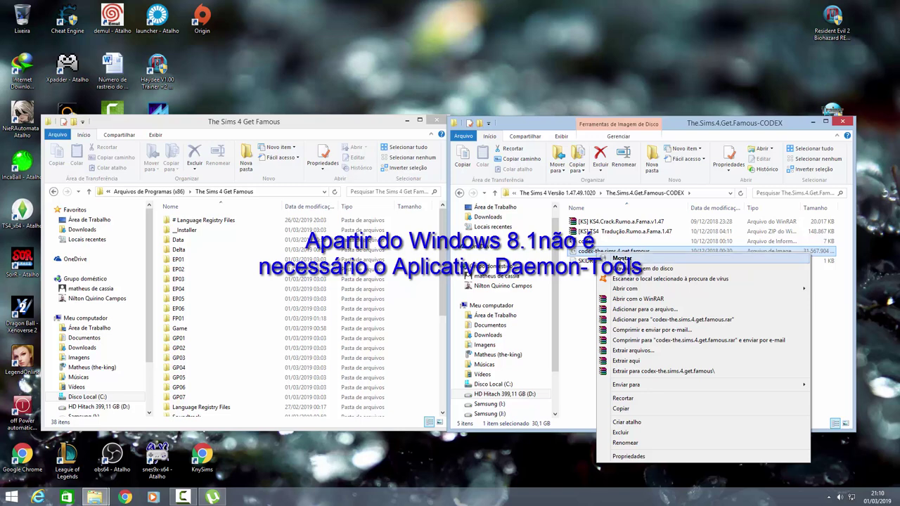
click(614, 259)
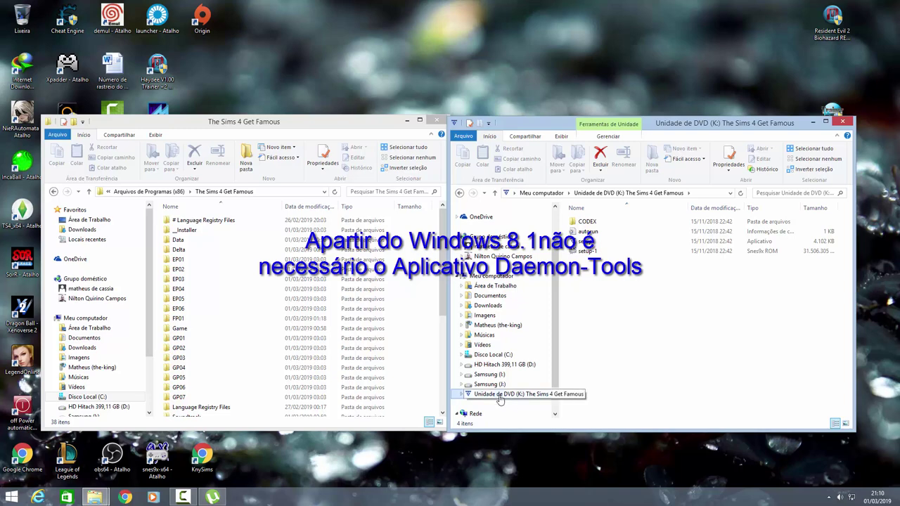
Look through the CODEX and Game folders on the mounted The Sims 4 Get Famous DVD drive and return to the drive's root
double_click(610, 223)
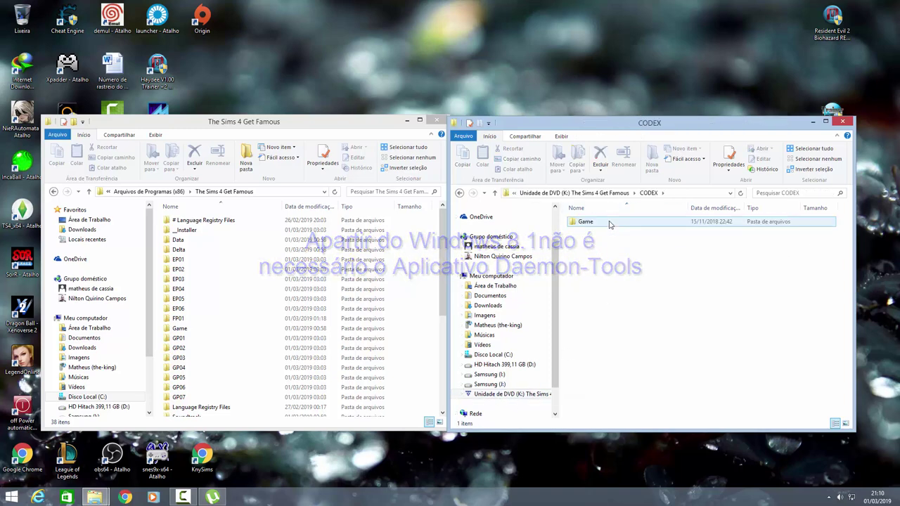
double_click(609, 224)
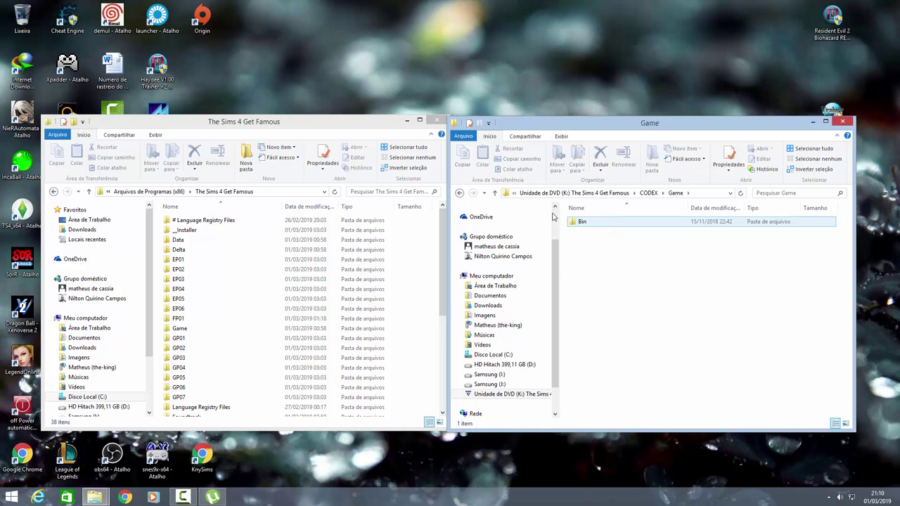
click(460, 193)
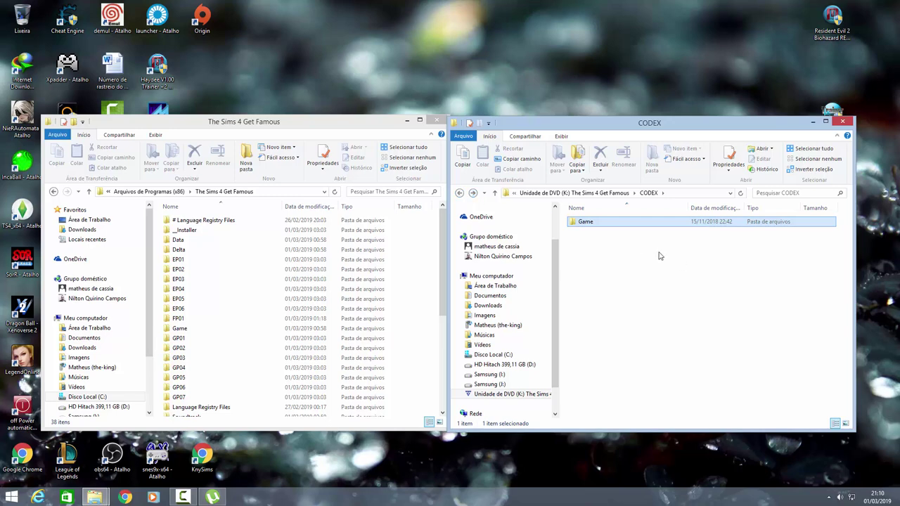
click(459, 194)
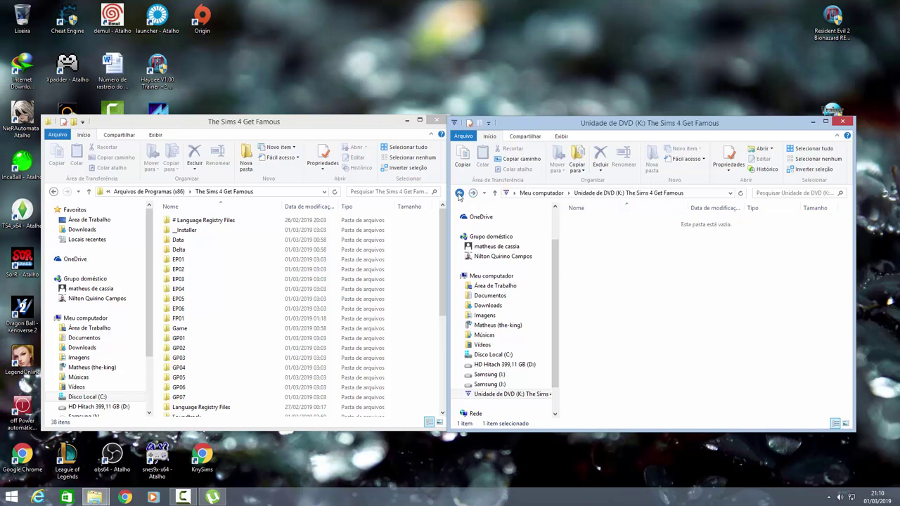
click(473, 193)
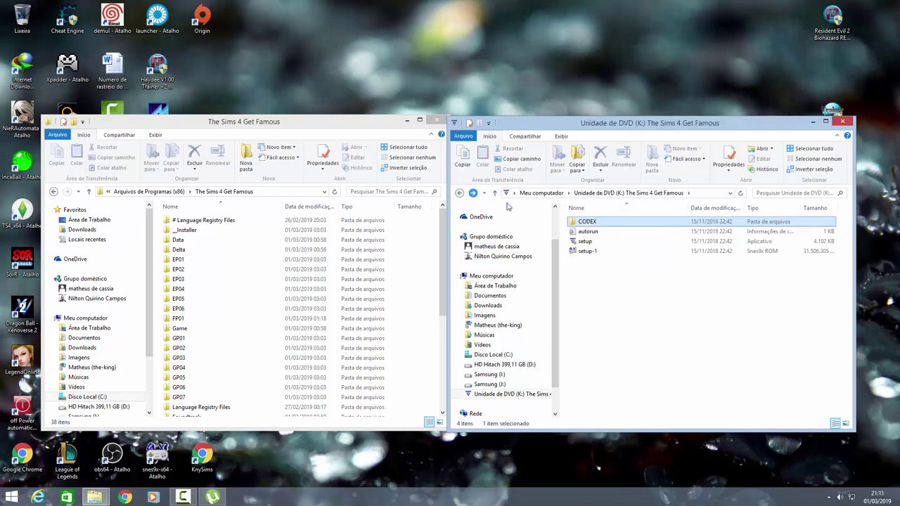
Copy the Game folder from the CODEX folder on the mounted The Sims 4 Get Famous DVD drive
double_click(598, 222)
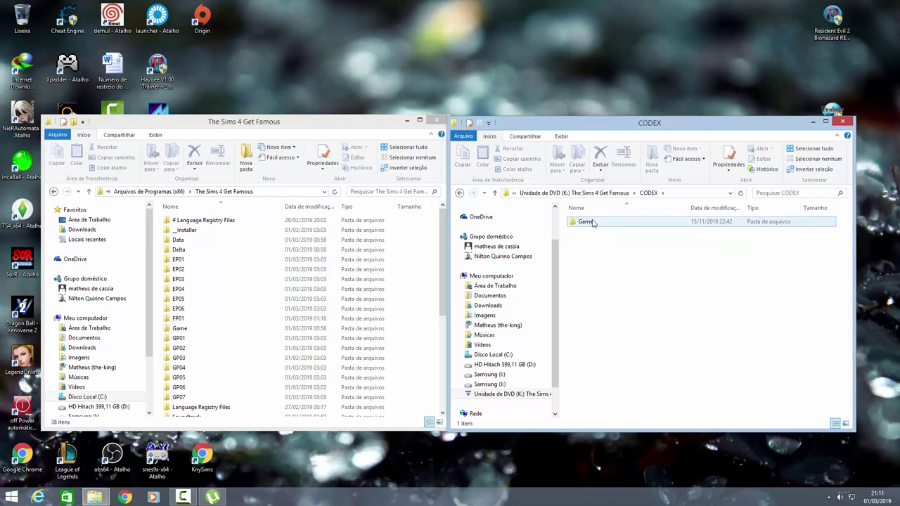
click(592, 226)
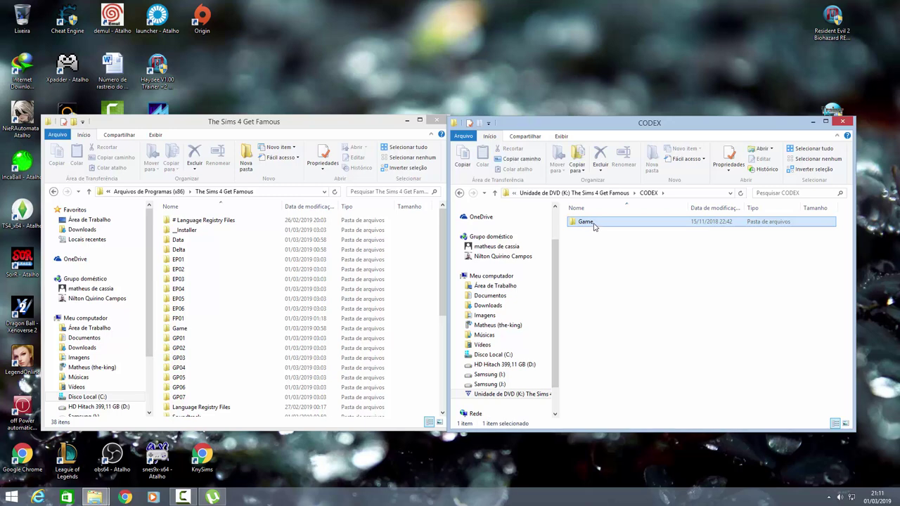
right_click(594, 226)
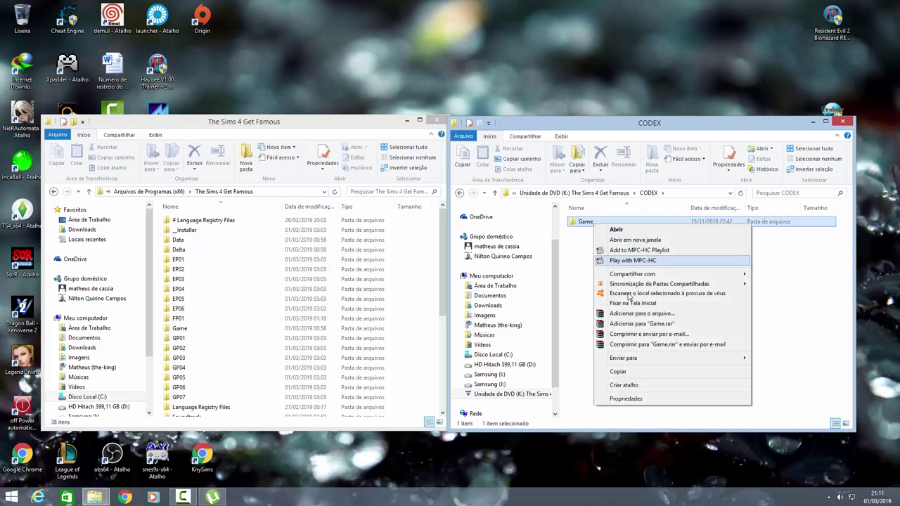
click(653, 373)
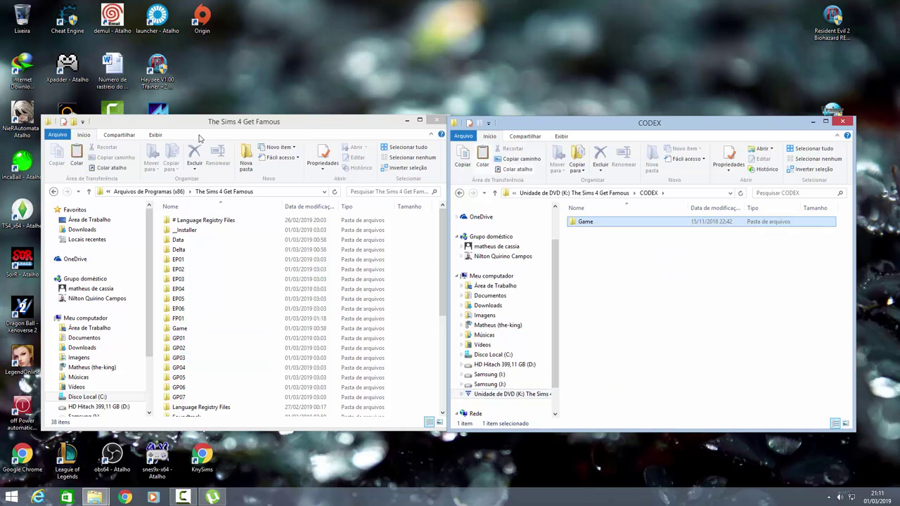
Paste the copied Game folder into The Sims 4 Get Famous installation folder, skipping the files that already exist there
drag(203, 127, 188, 121)
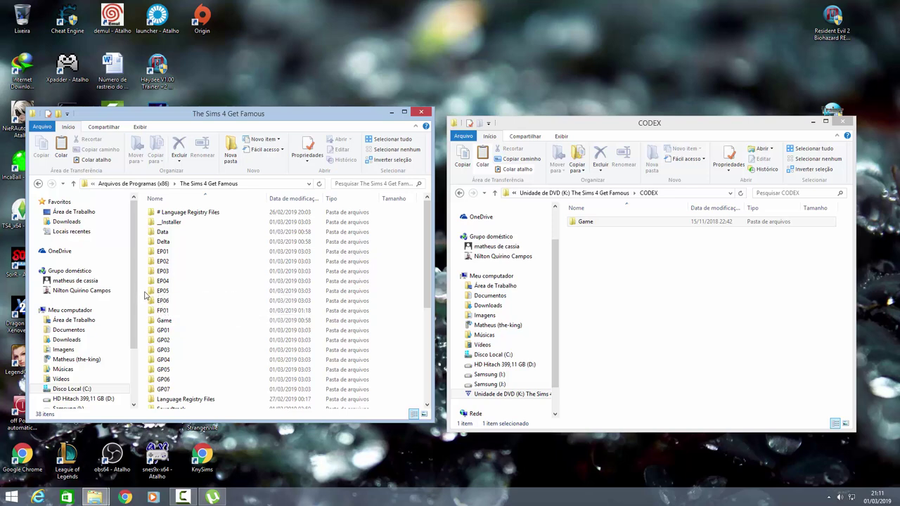
right_click(146, 296)
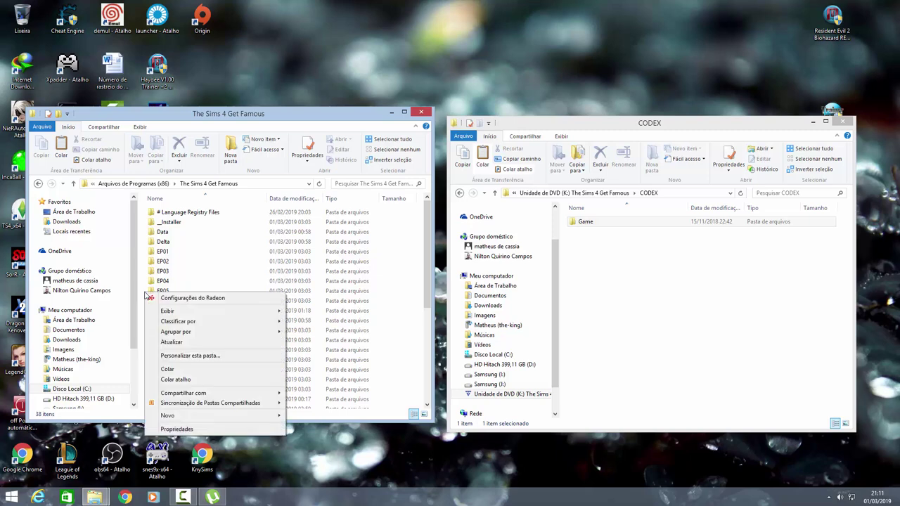
click(187, 373)
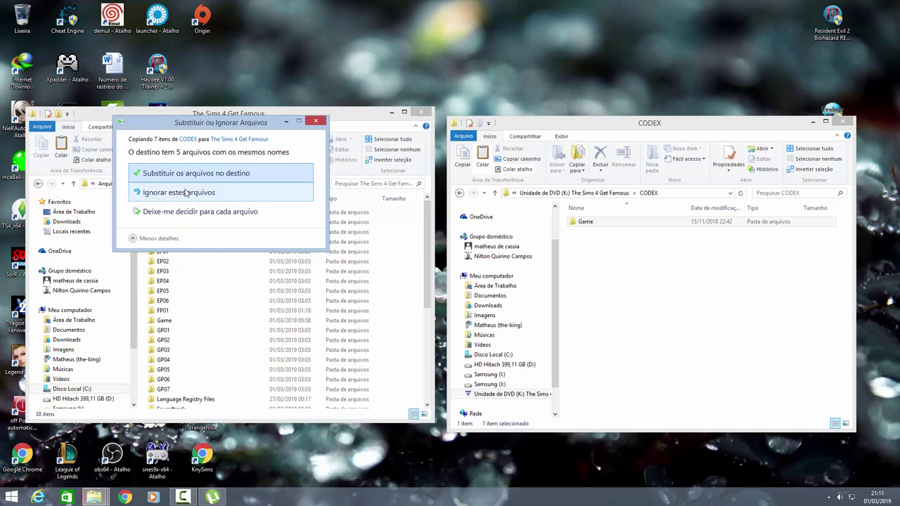
click(197, 198)
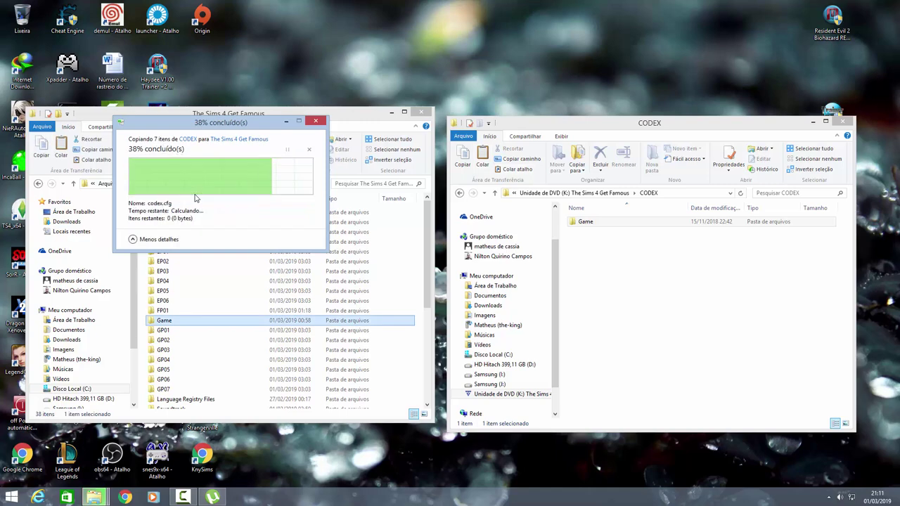
click(419, 232)
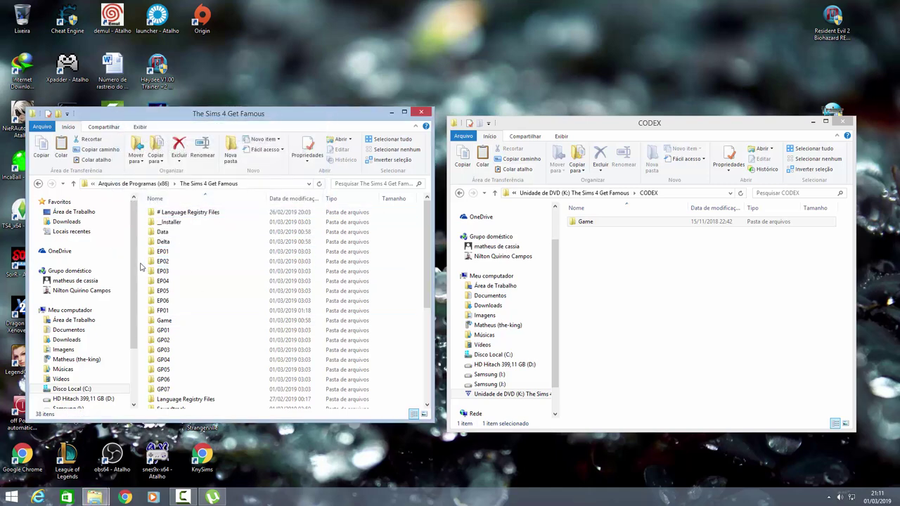
Review the contents of the installation's Game\Bin folder, and close both folder windows
click(278, 310)
double_click(268, 322)
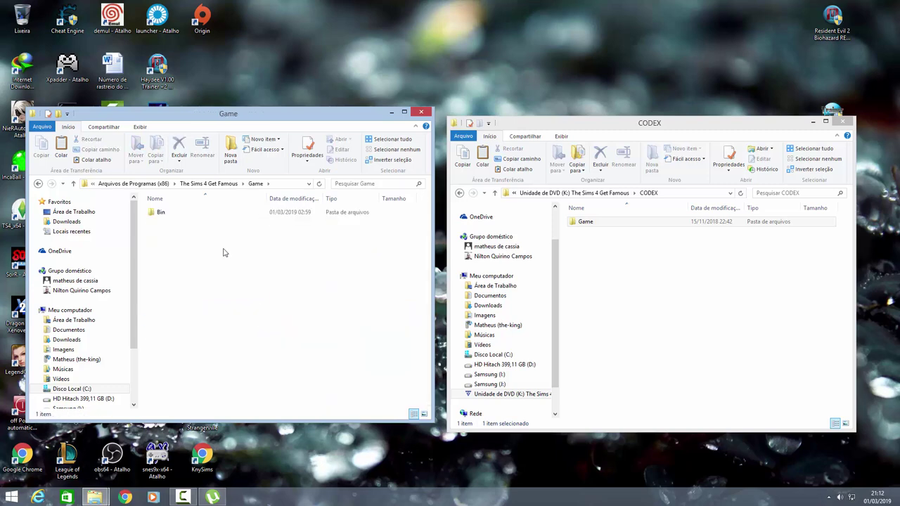
double_click(187, 213)
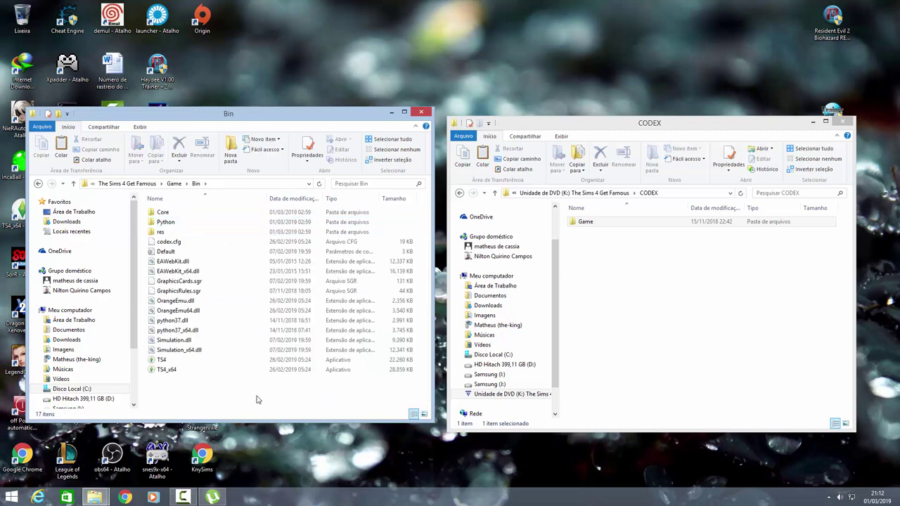
click(421, 113)
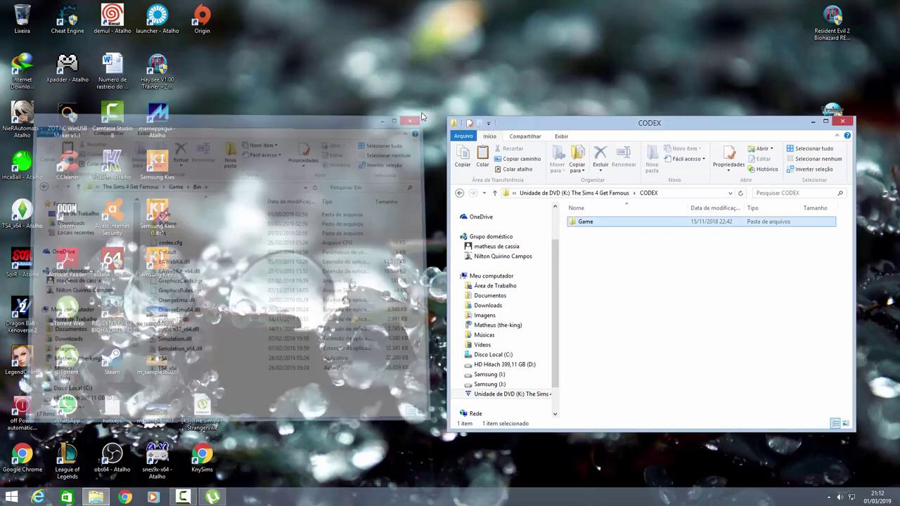
click(842, 122)
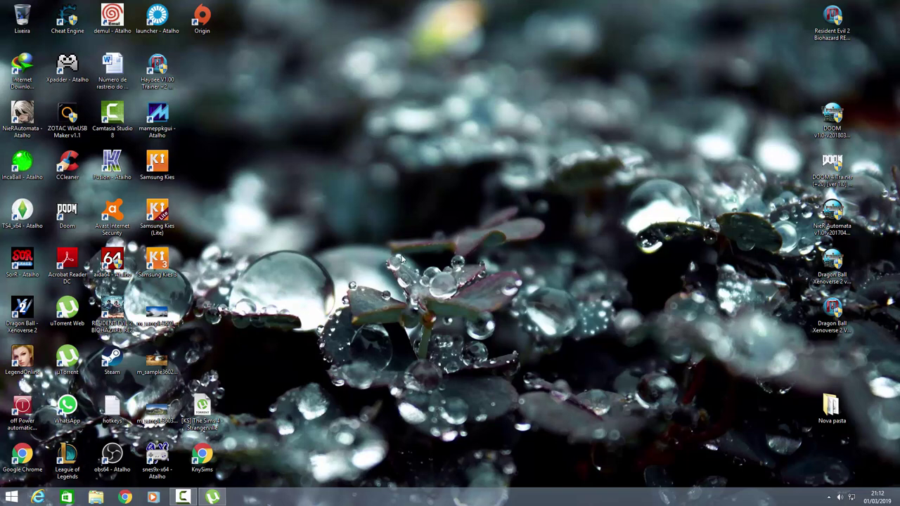
Check the compatibility settings in the TS4_x64 desktop shortcut's properties, and close them without changes
click(28, 212)
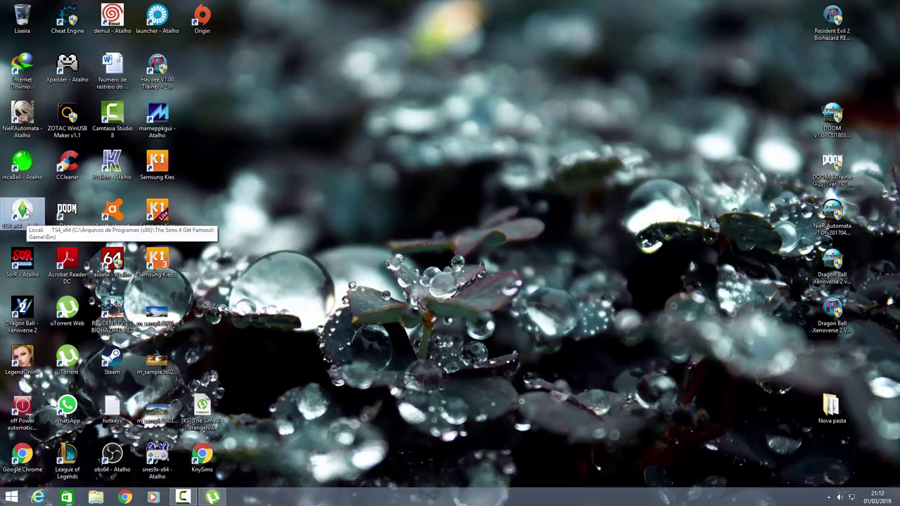
right_click(26, 209)
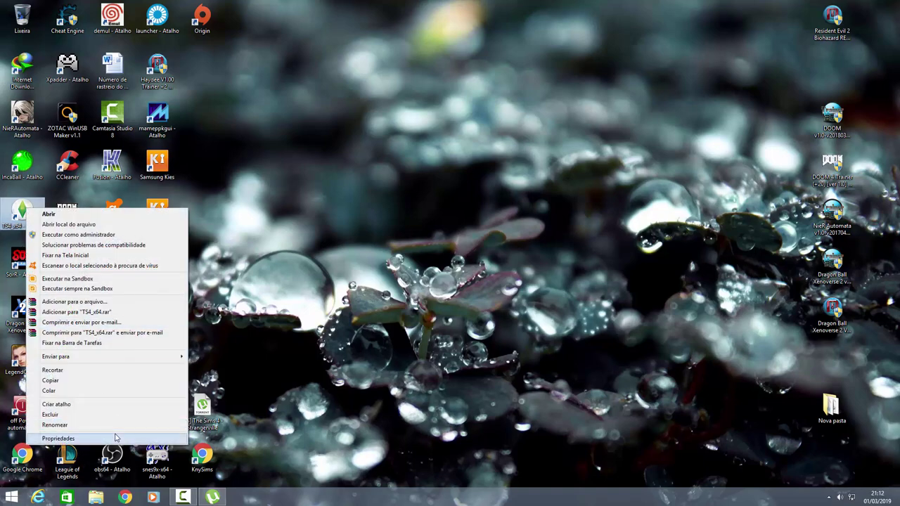
click(117, 439)
click(93, 232)
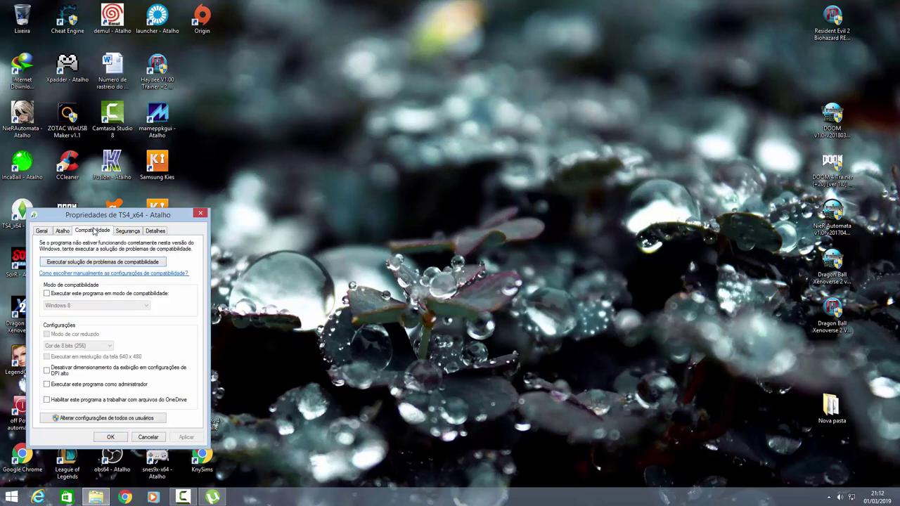
click(200, 214)
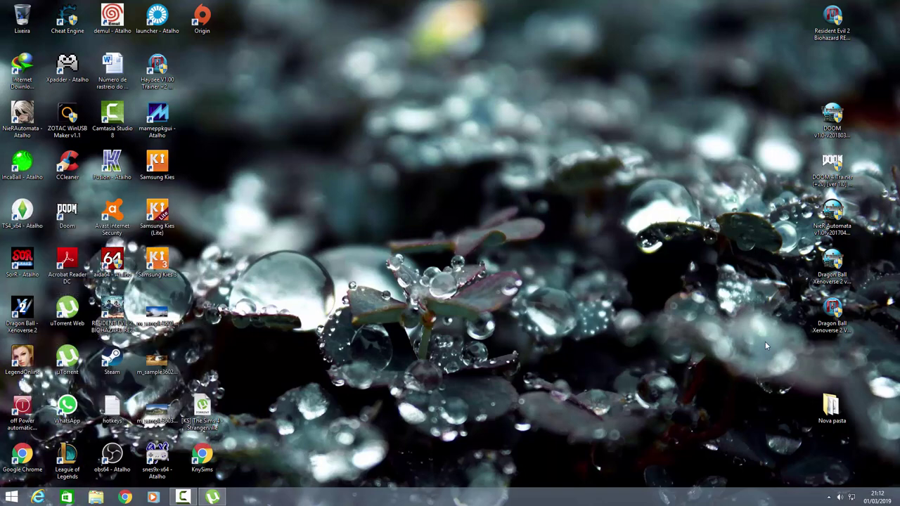
Switch to Avast Internet Security and open the exceptions list in its general settings
click(830, 498)
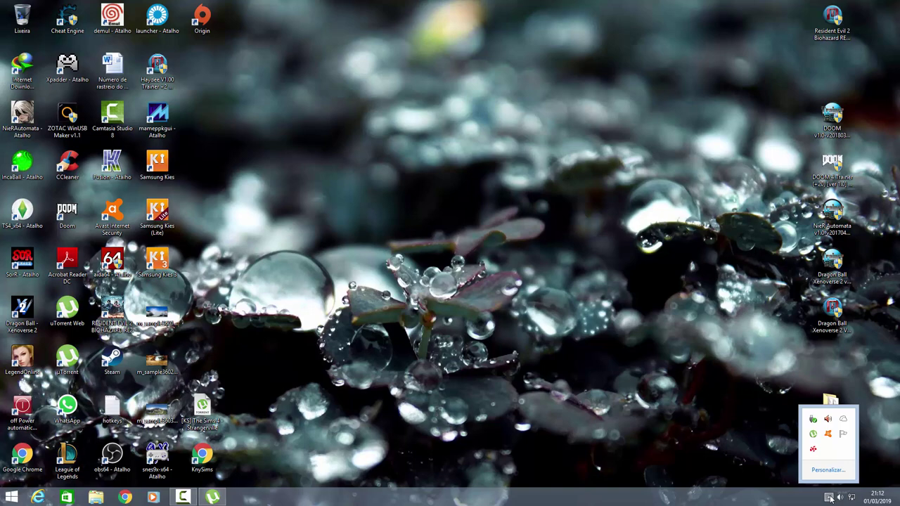
click(828, 436)
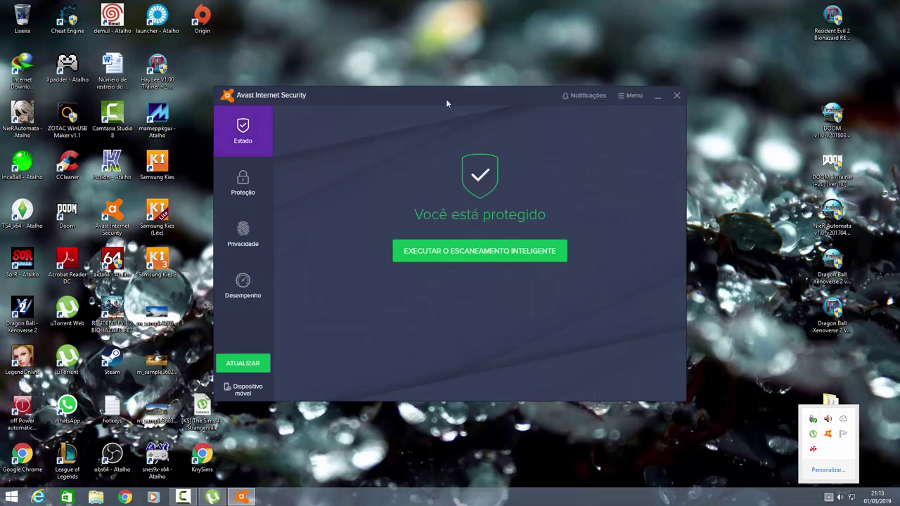
drag(452, 100, 520, 104)
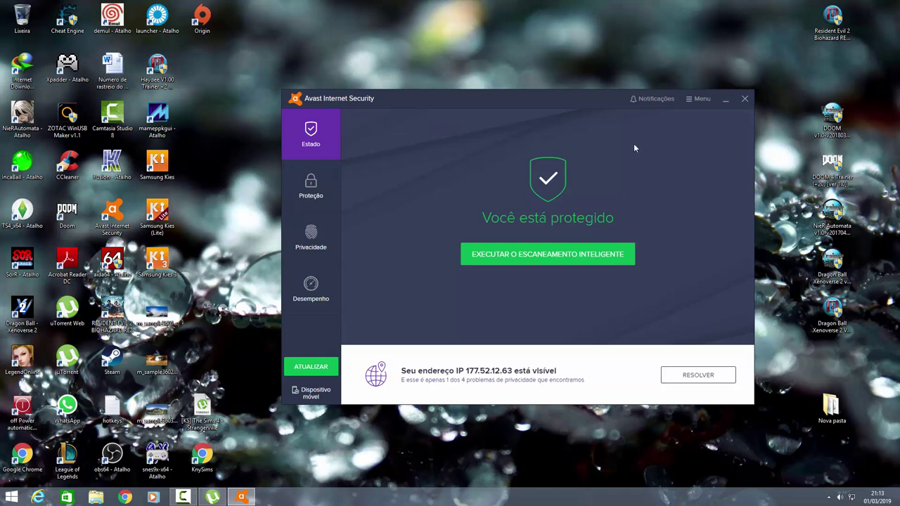
click(703, 100)
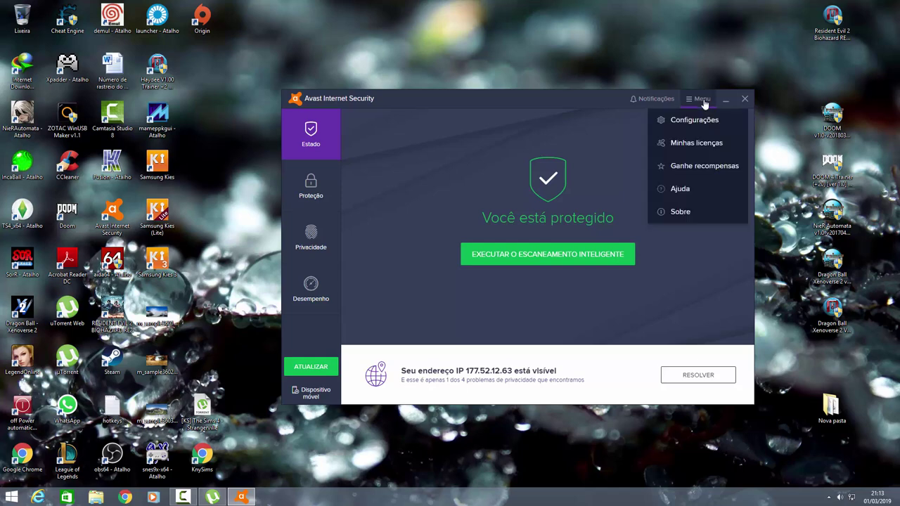
click(704, 121)
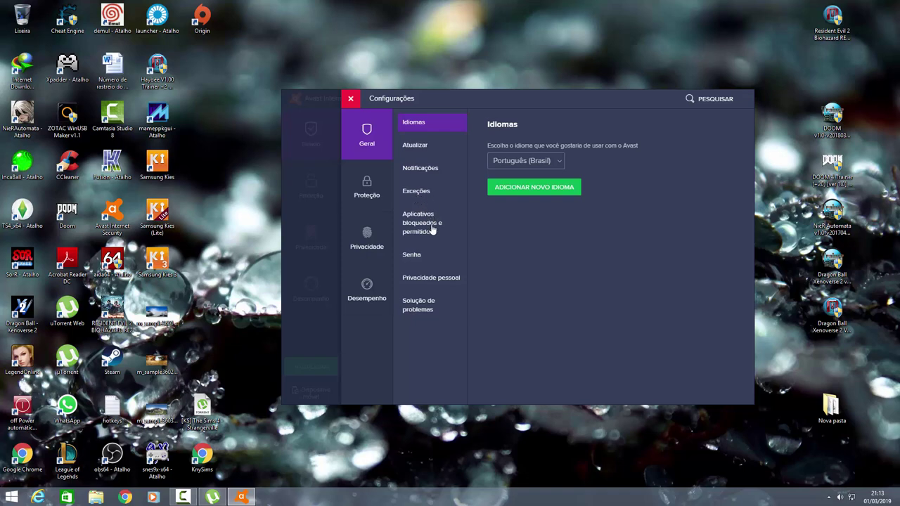
click(425, 195)
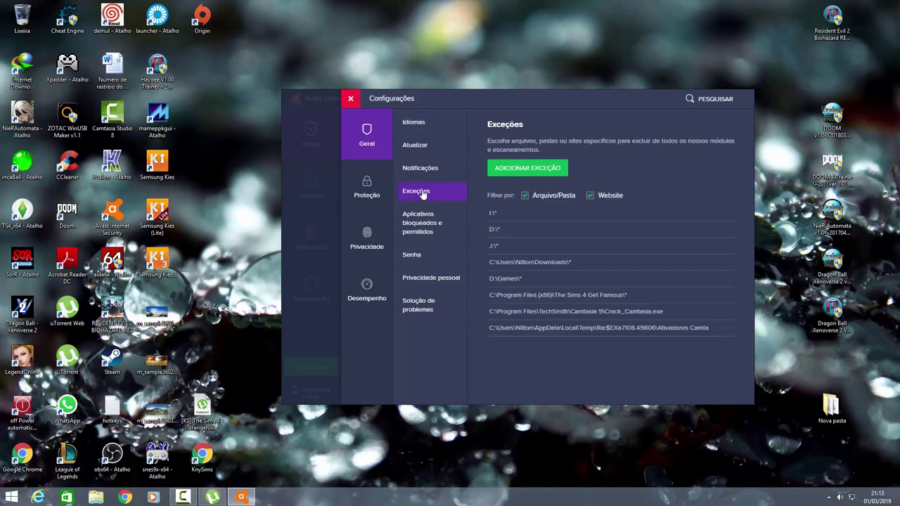
Start adding an exception and expand Disco Local (C:) under Meu computador in the area browser
click(540, 176)
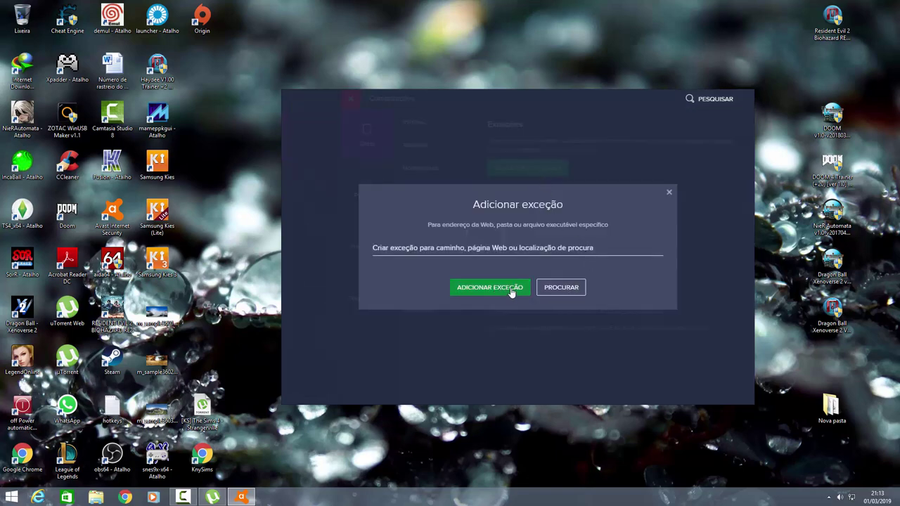
click(567, 293)
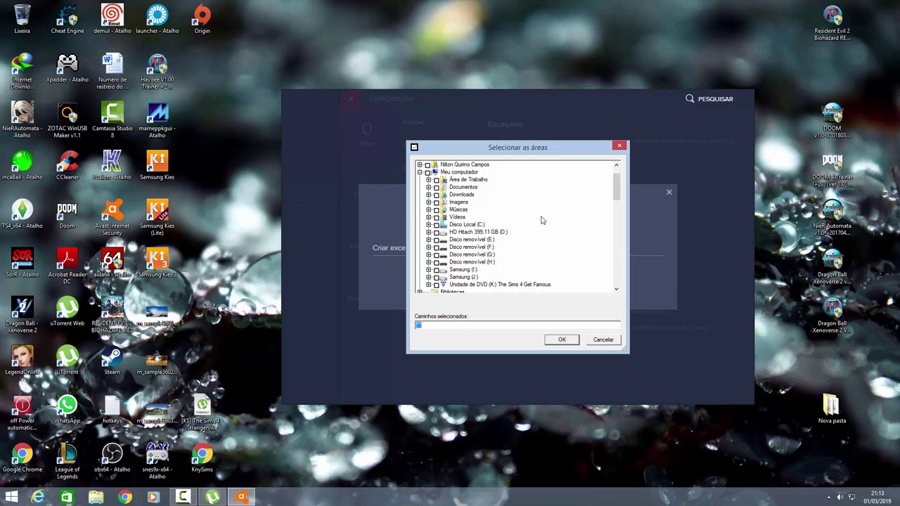
scroll(615, 184, up, 1)
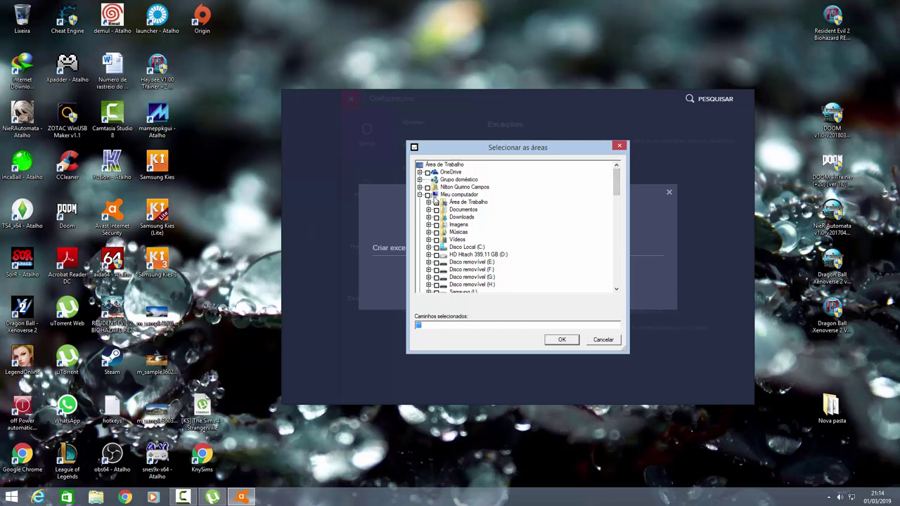
click(420, 196)
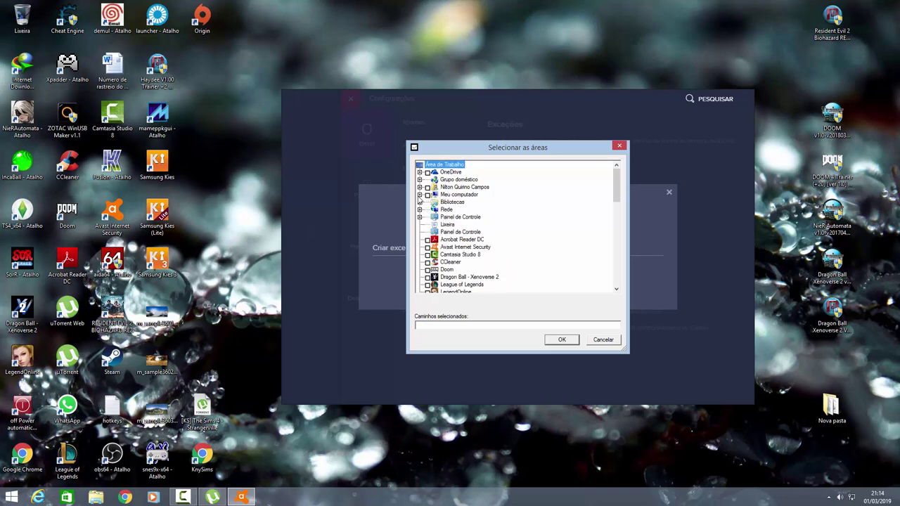
click(420, 195)
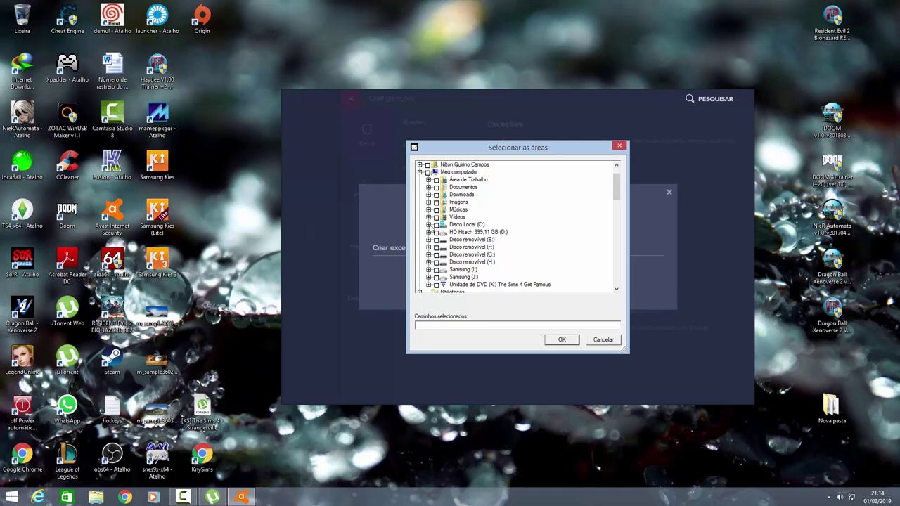
click(443, 228)
click(429, 224)
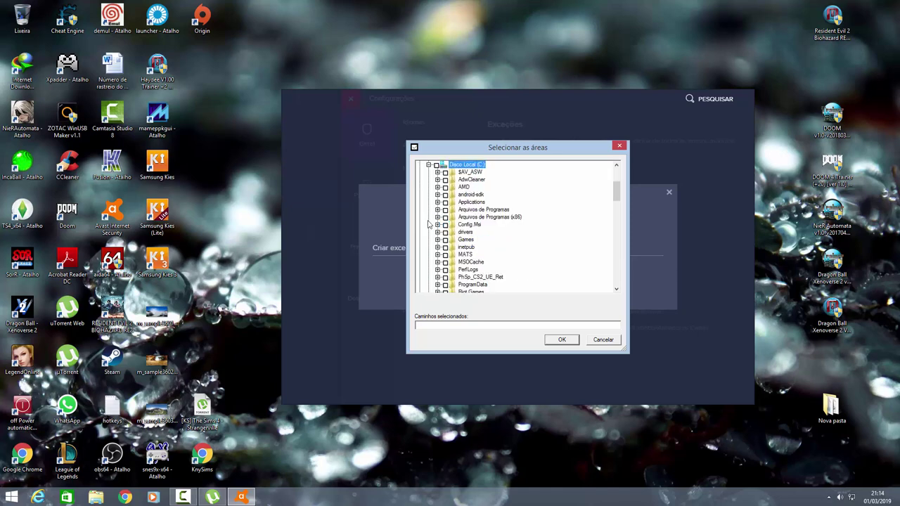
Add the The Sims 4 Get Famous folder under Arquivos de Programas (x86) as an exception, and close Avast
double_click(484, 216)
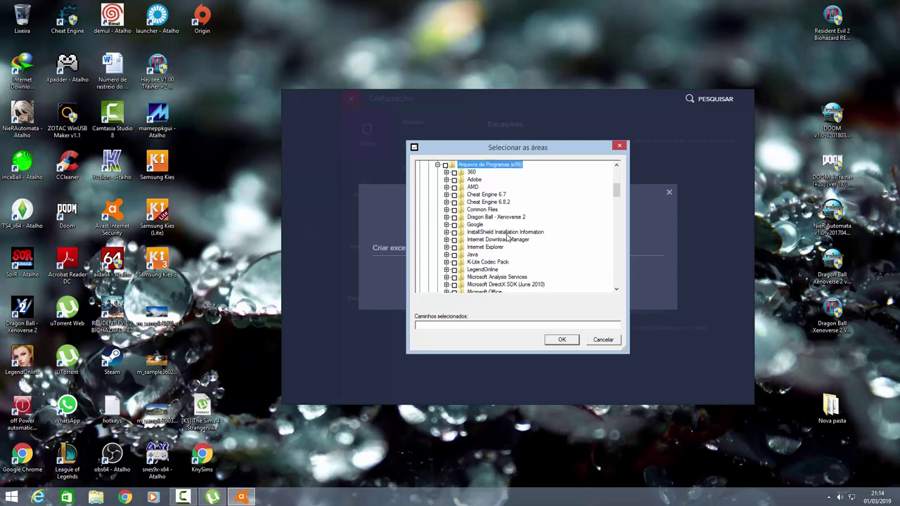
scroll(508, 247, down, 3)
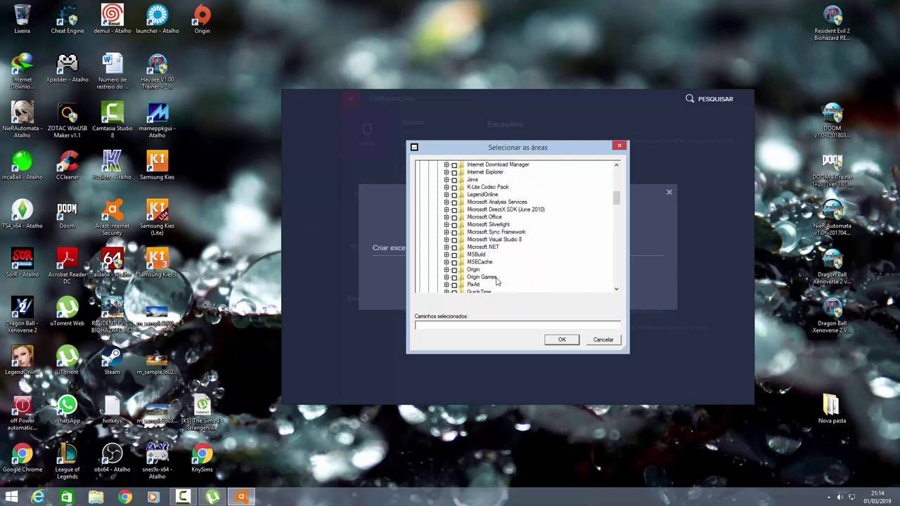
scroll(491, 268, down, 2)
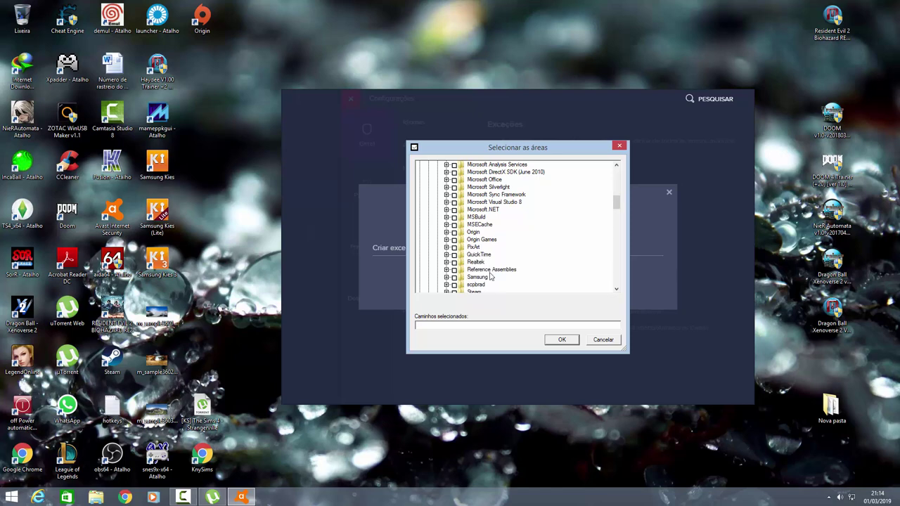
scroll(495, 268, down, 2)
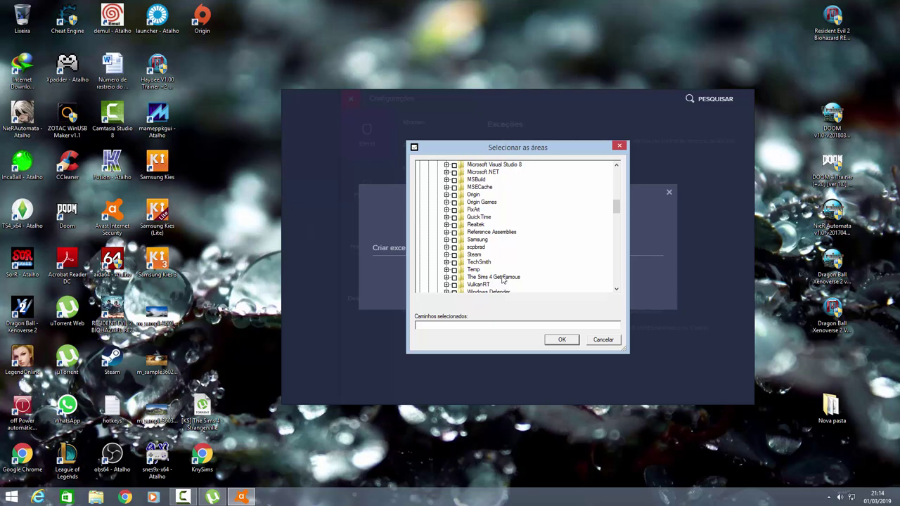
click(503, 279)
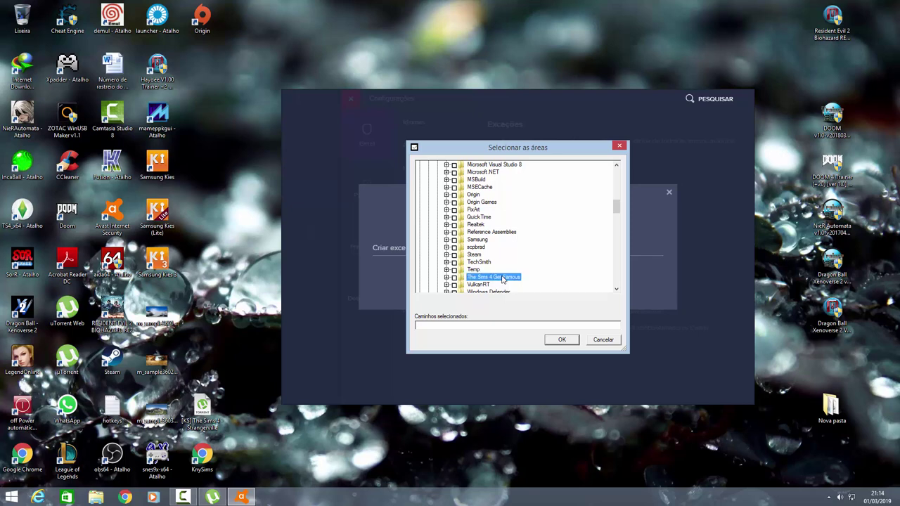
click(454, 278)
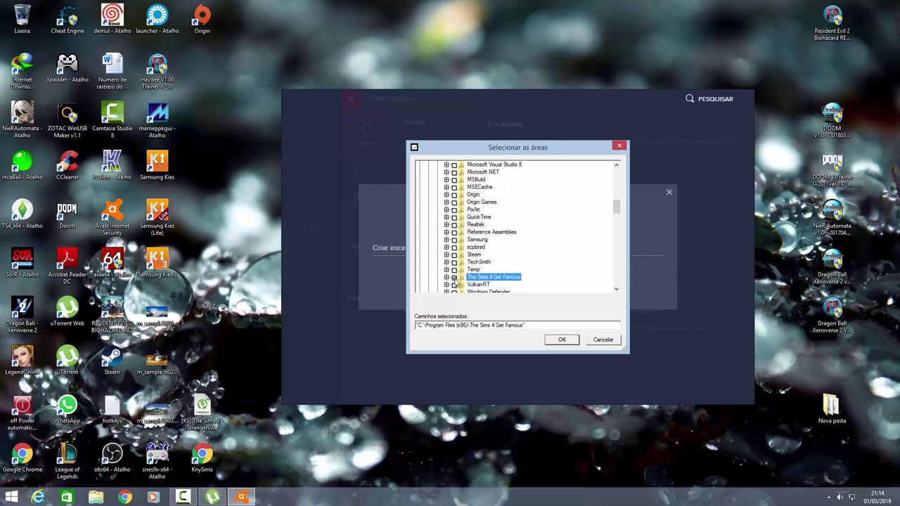
click(562, 340)
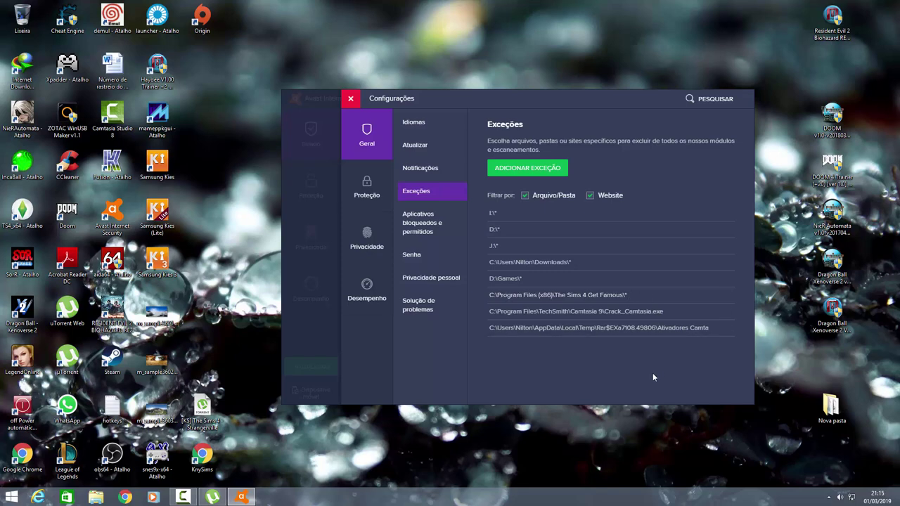
click(352, 100)
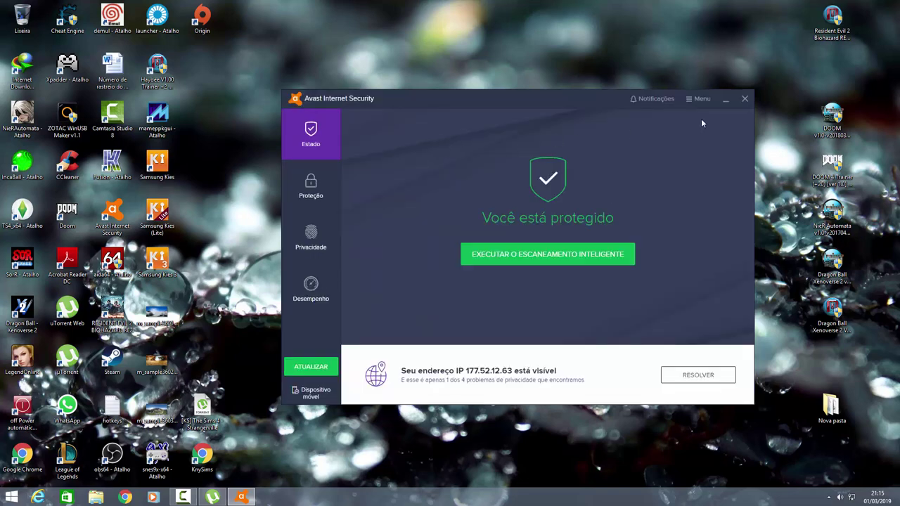
click(744, 100)
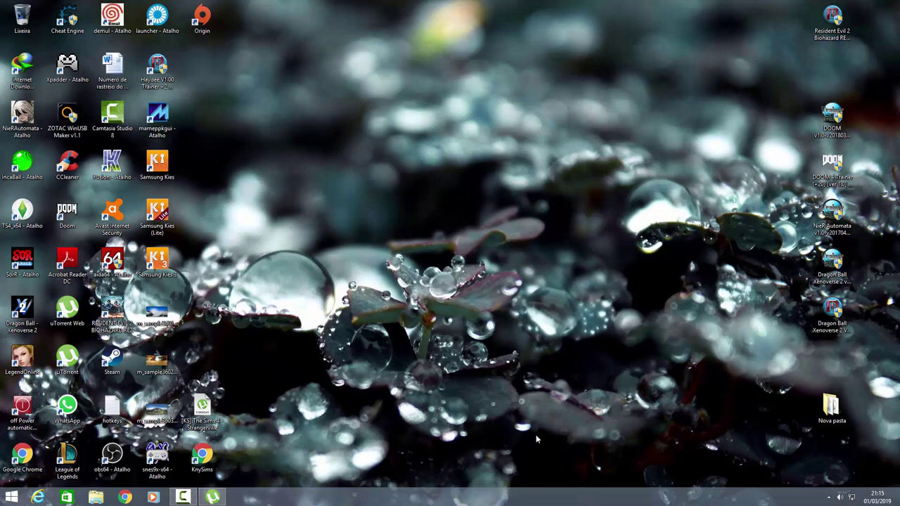
Switch to µTorrent and exit the program completely, including its background process
click(213, 497)
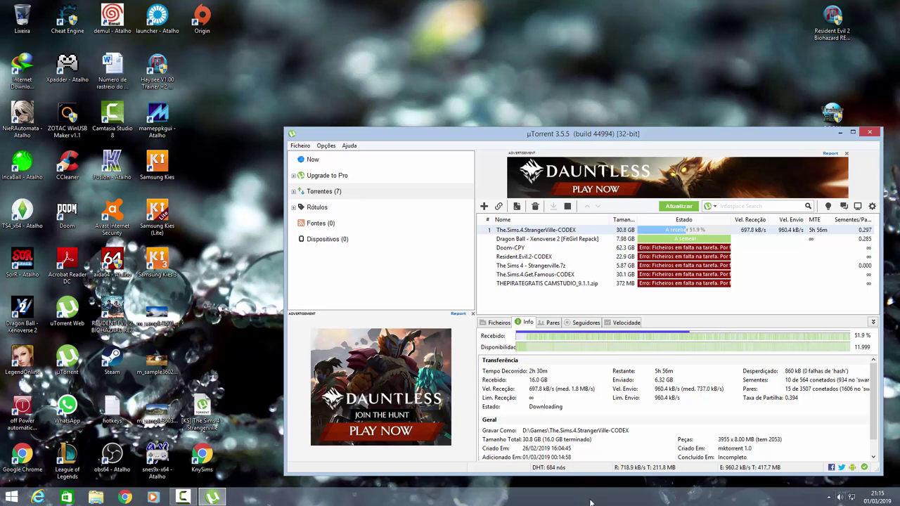
click(821, 497)
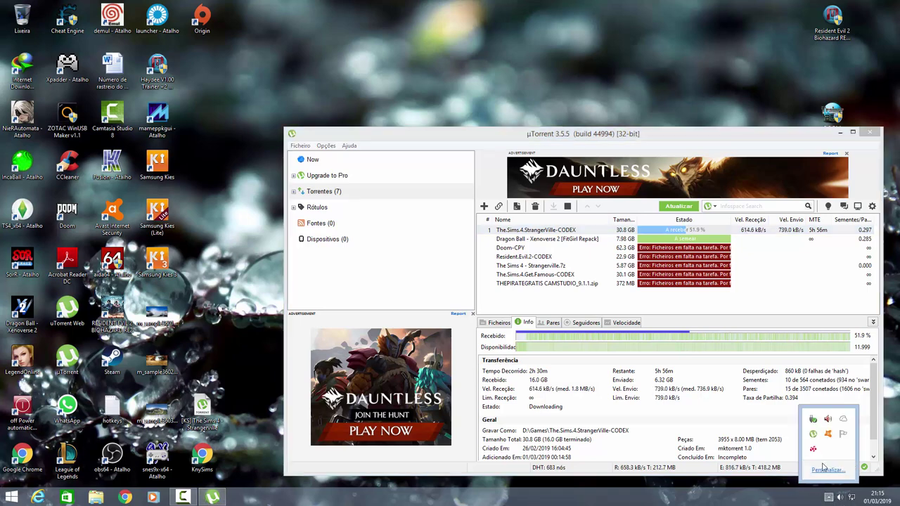
right_click(812, 437)
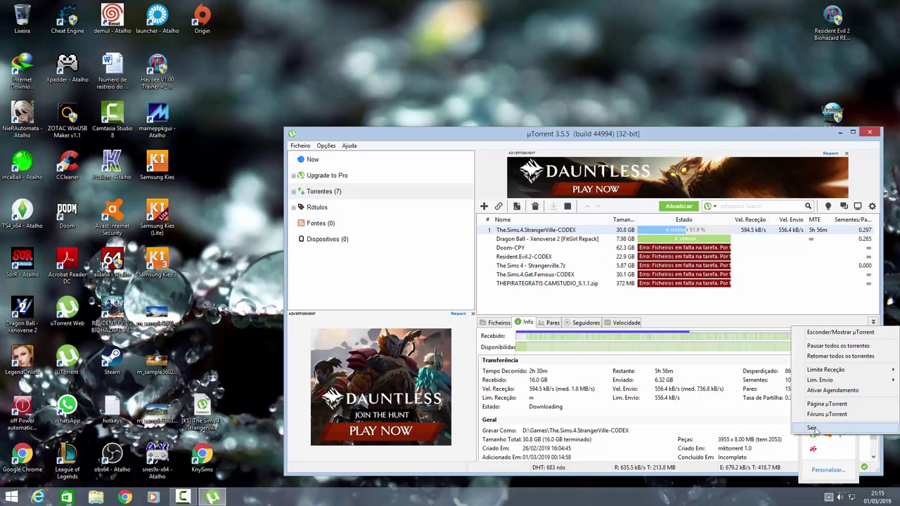
click(819, 430)
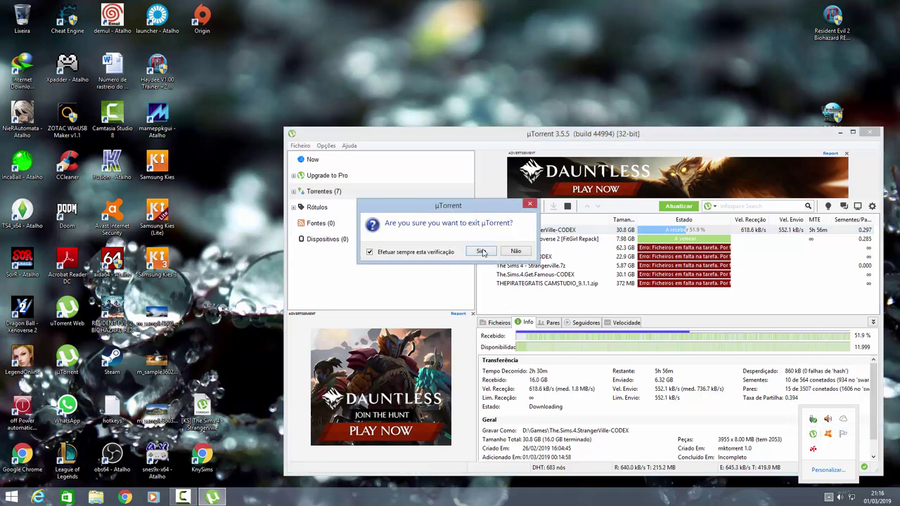
click(481, 251)
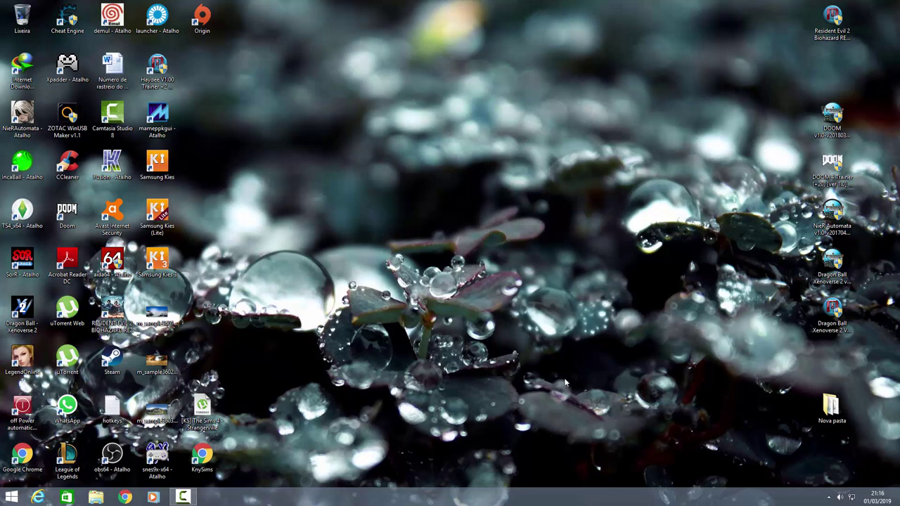
Check the programs still running in the background, and launch the game from the TS4_x64 desktop shortcut
click(829, 497)
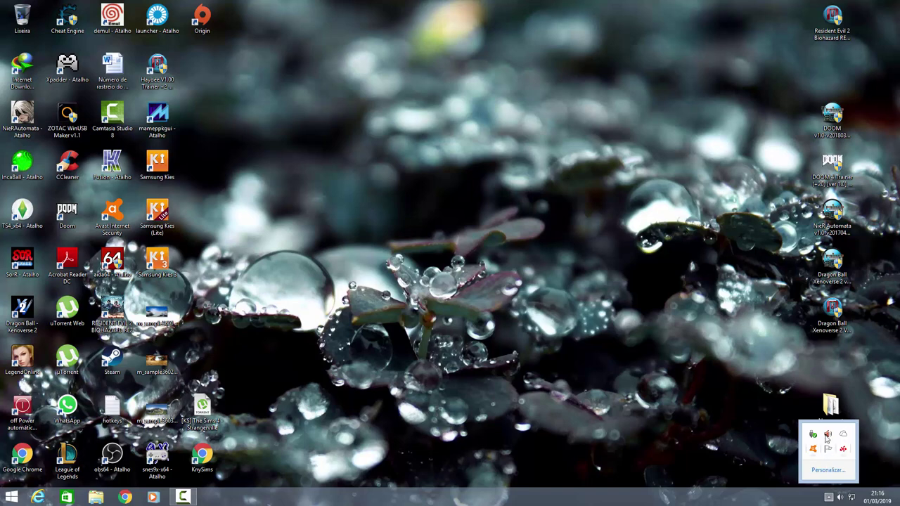
click(603, 399)
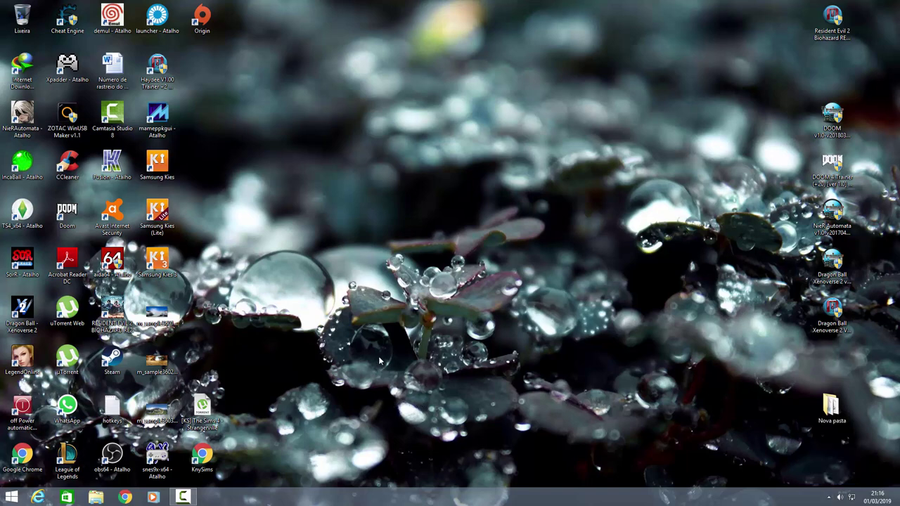
double_click(30, 220)
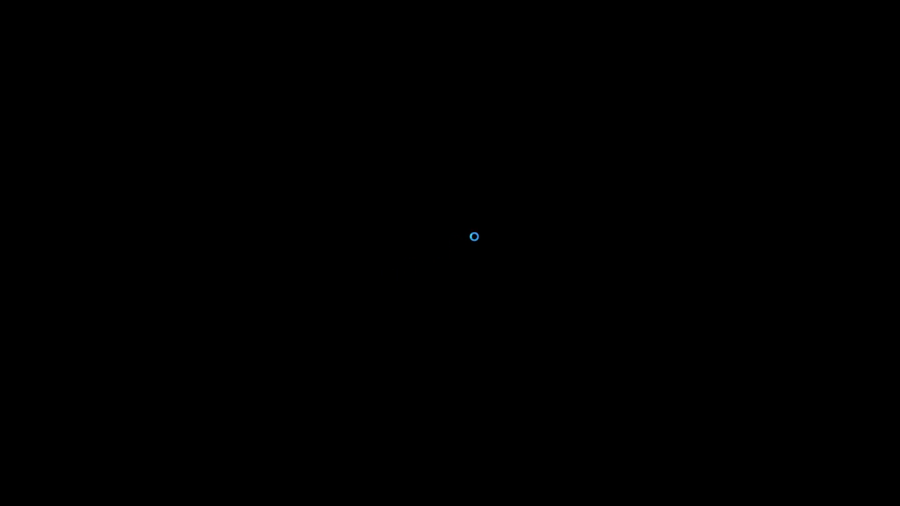